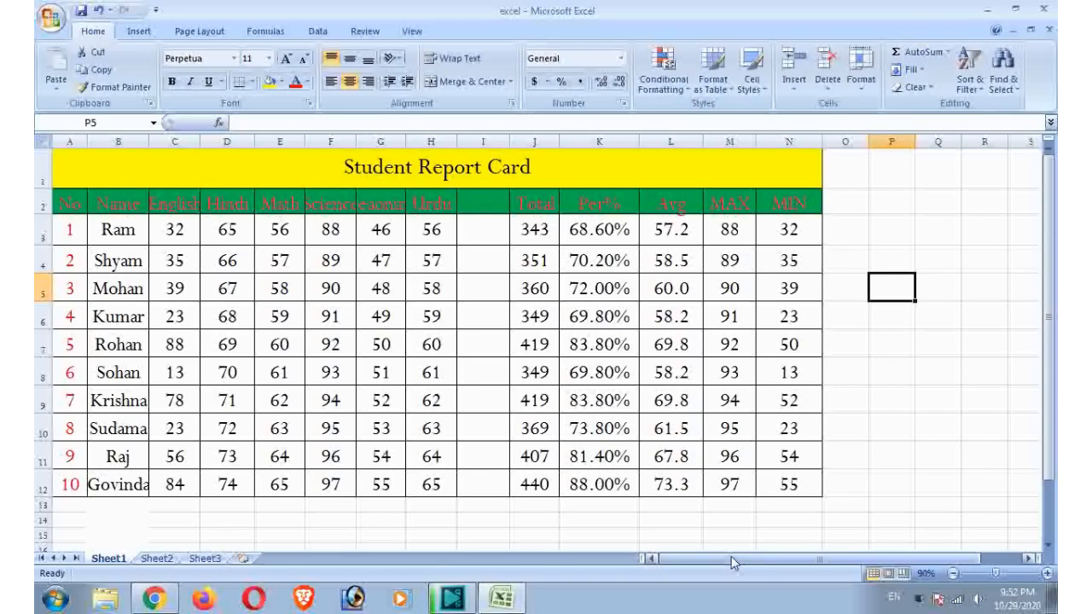
Step: Widen the Science, Reasoning and English columns so that their headings fit
left_click_drag(731, 558, 717, 558)
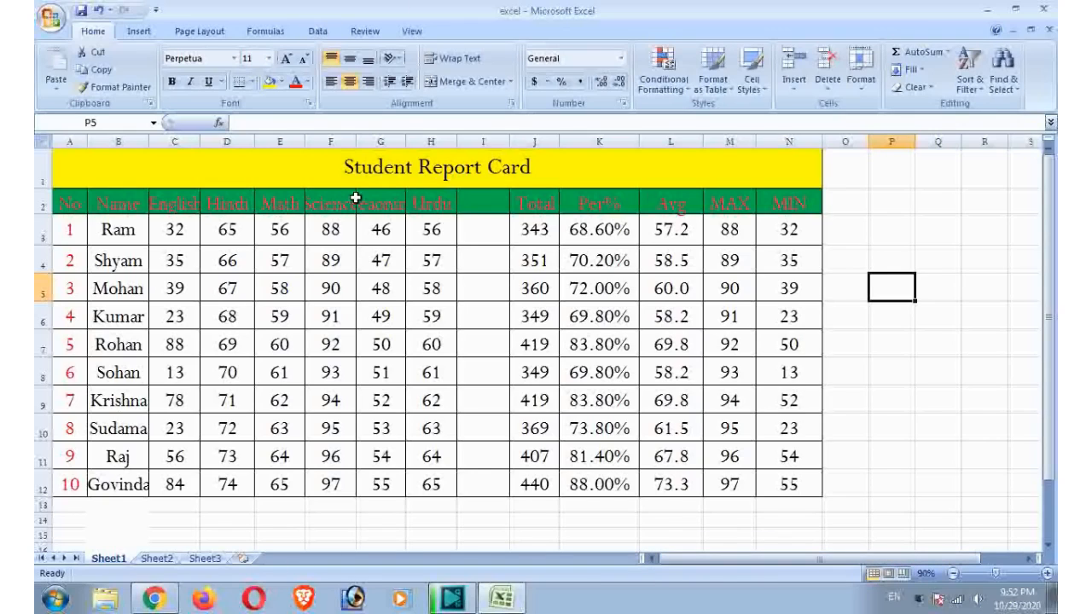
left_click_drag(356, 139, 442, 142)
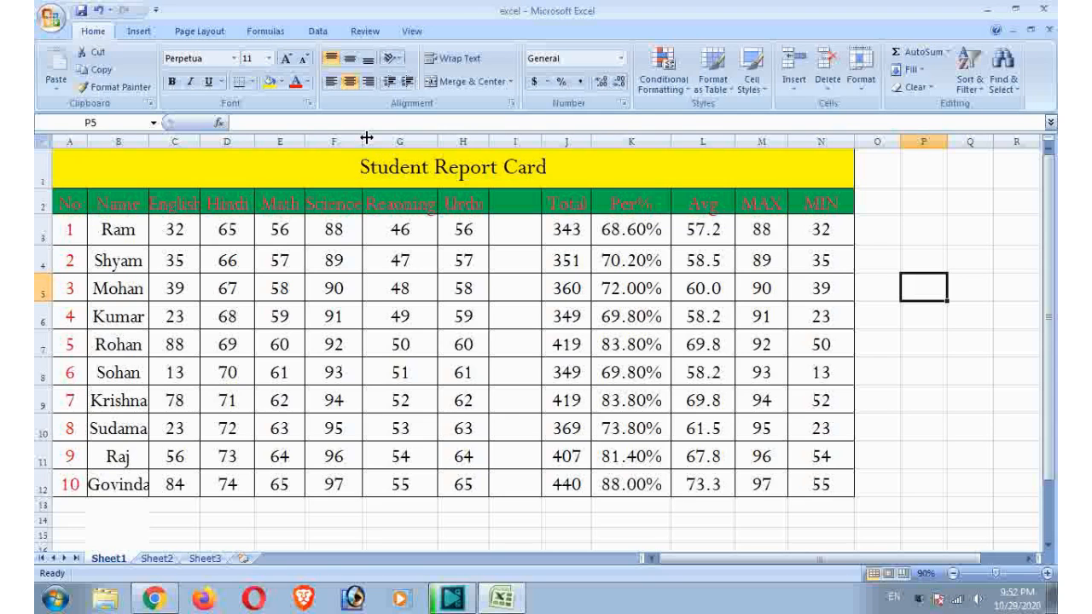
left_click_drag(358, 140, 364, 140)
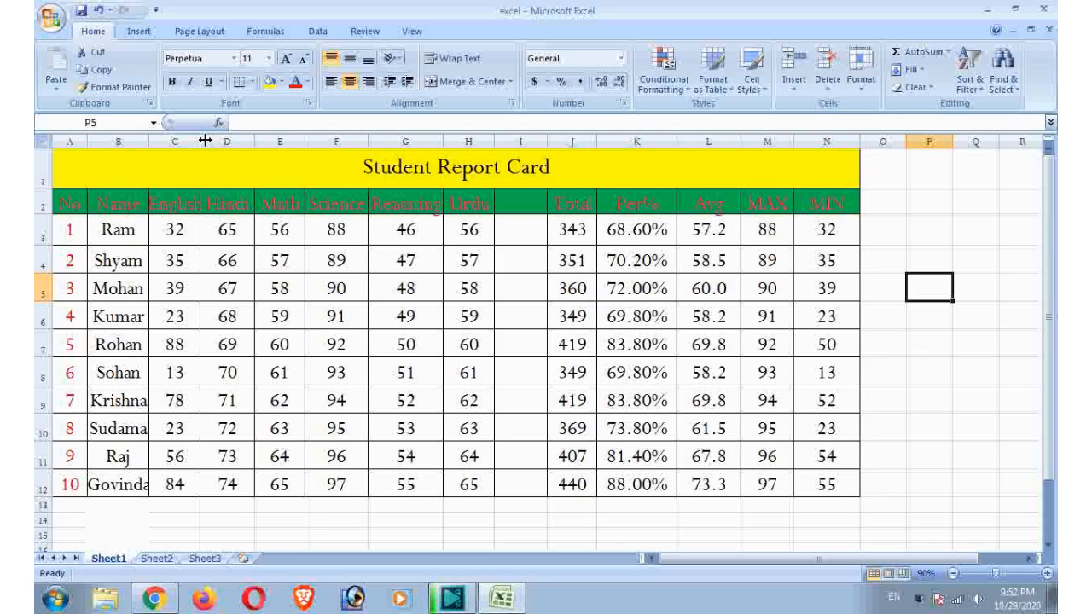
left_click_drag(197, 144, 206, 143)
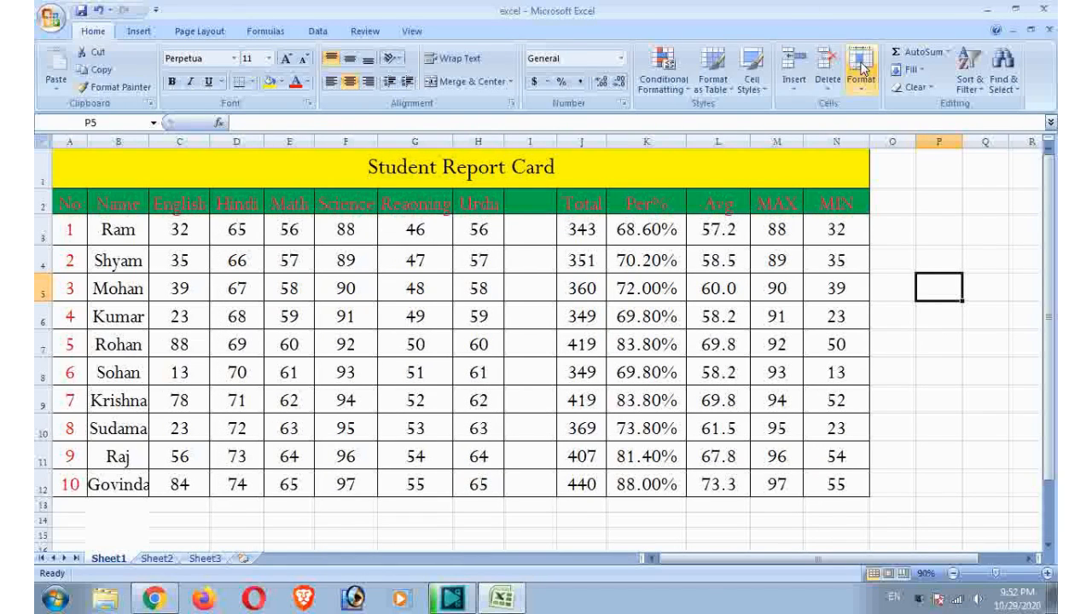
left_click(948, 52)
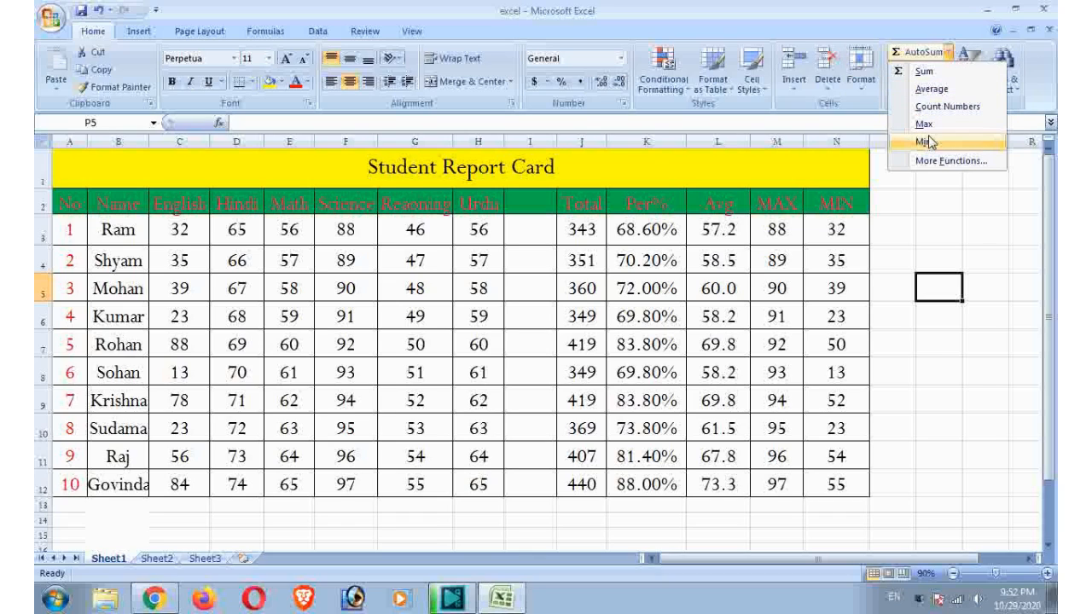
left_click(907, 204)
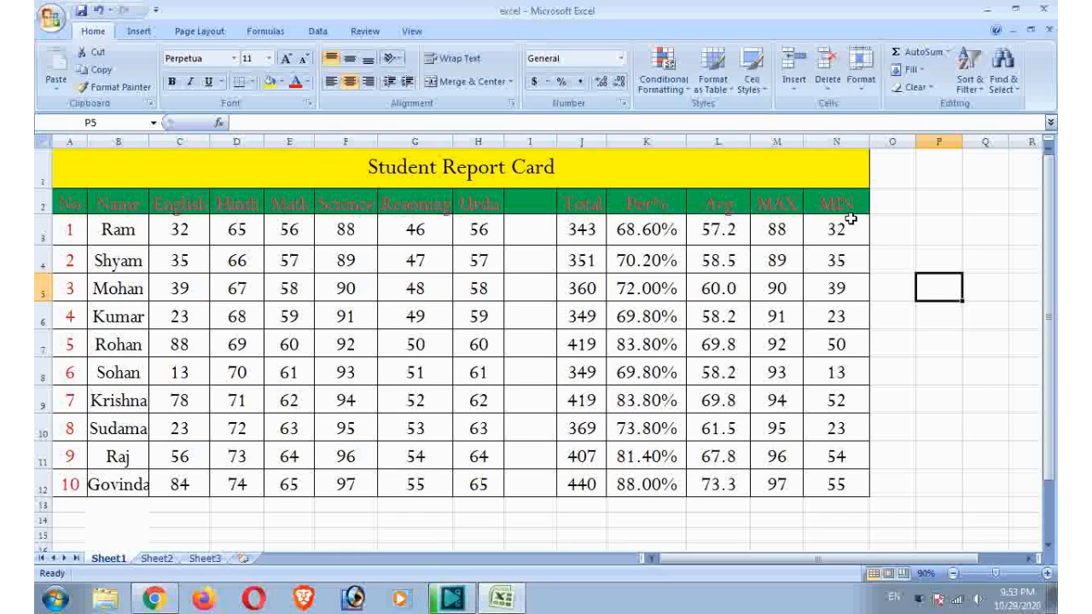
Step: Enter the heading AVG in cell P2 and enlarge its text to font size 20
left_click(937, 197)
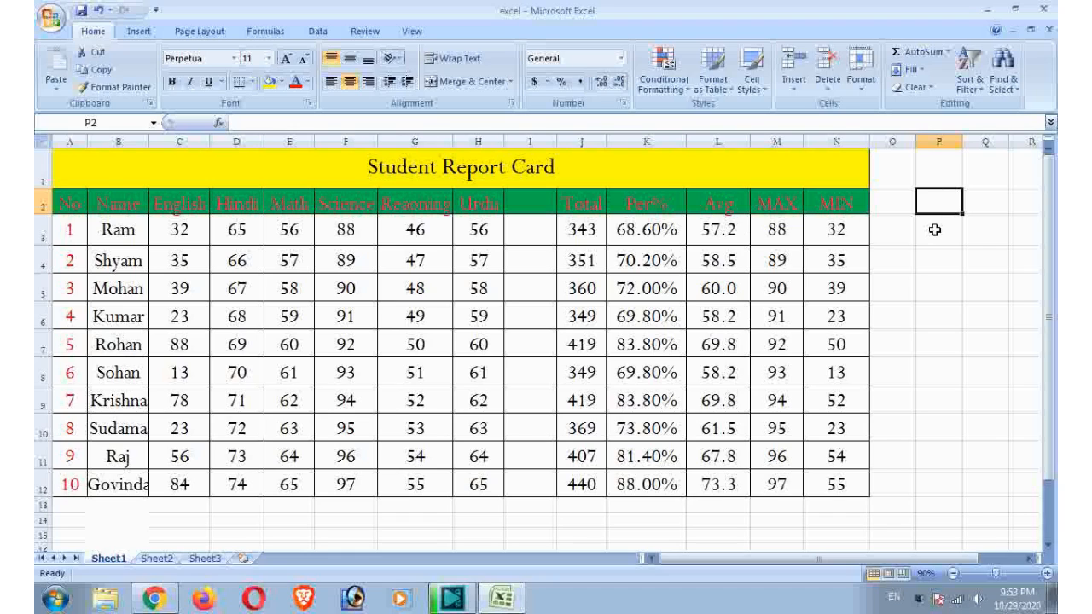
type("AVG")
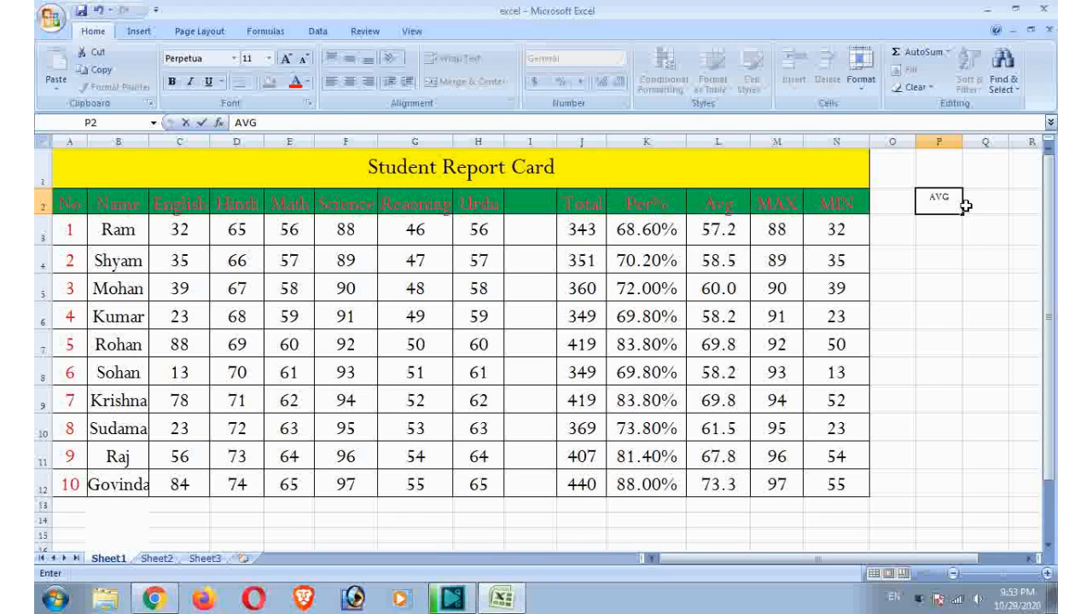
double_click(954, 198)
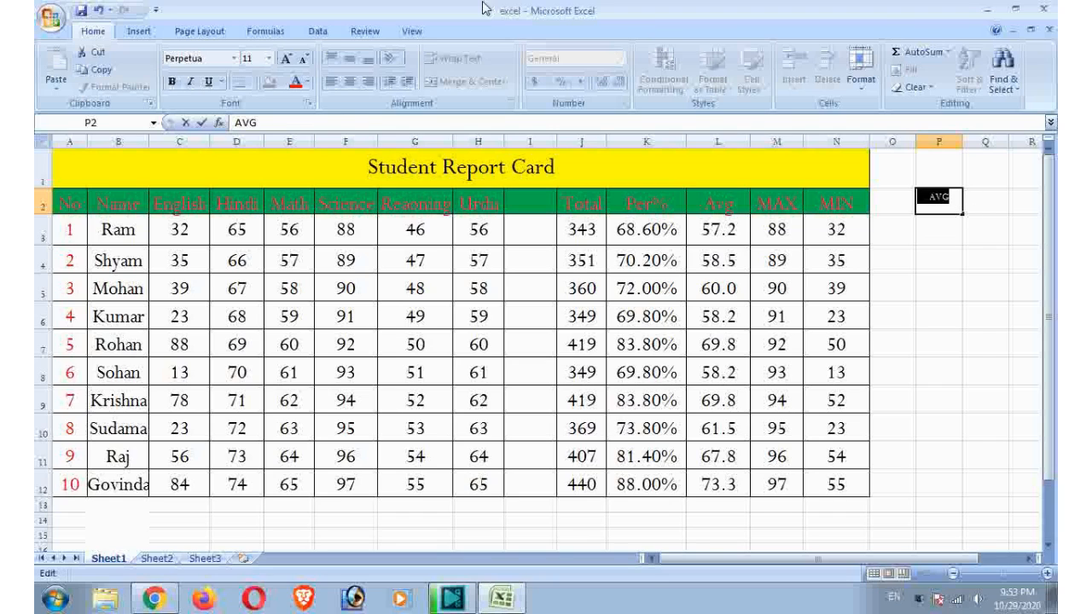
left_click(285, 61)
left_click(285, 61)
left_click(286, 61)
left_click(285, 61)
left_click(286, 62)
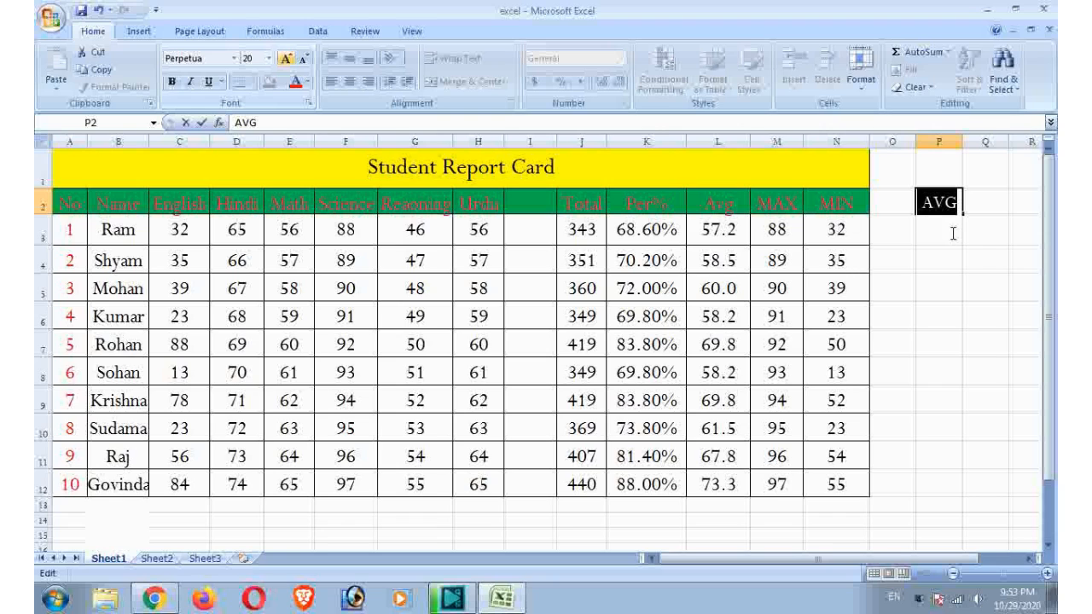
key("Right")
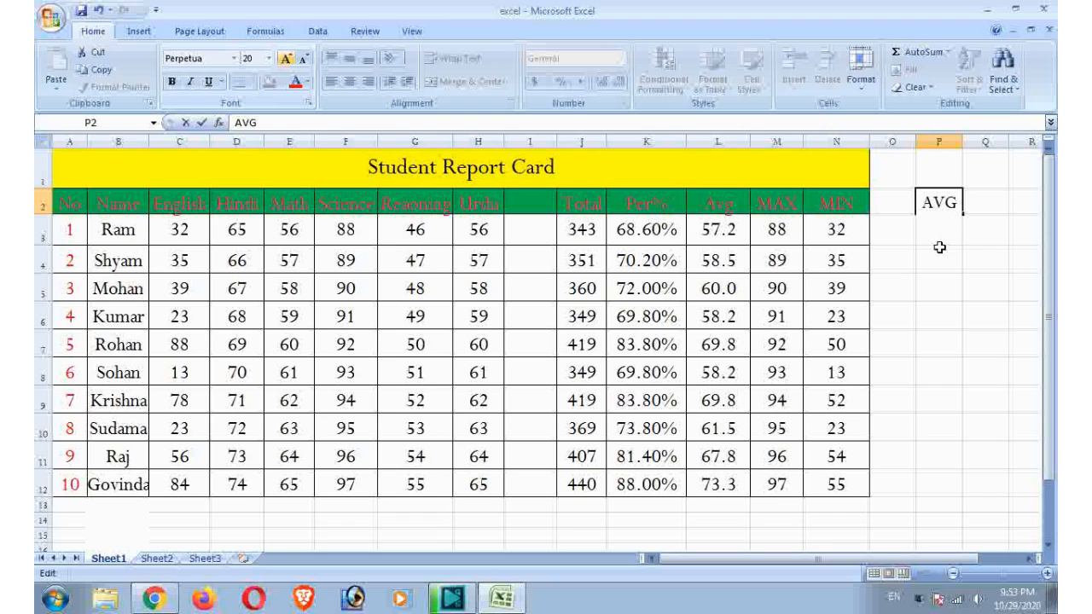
Step: Calculate the average of the first student's six subject marks, C3:H3, in cell P3 with the Average function
left_click_drag(852, 561, 862, 565)
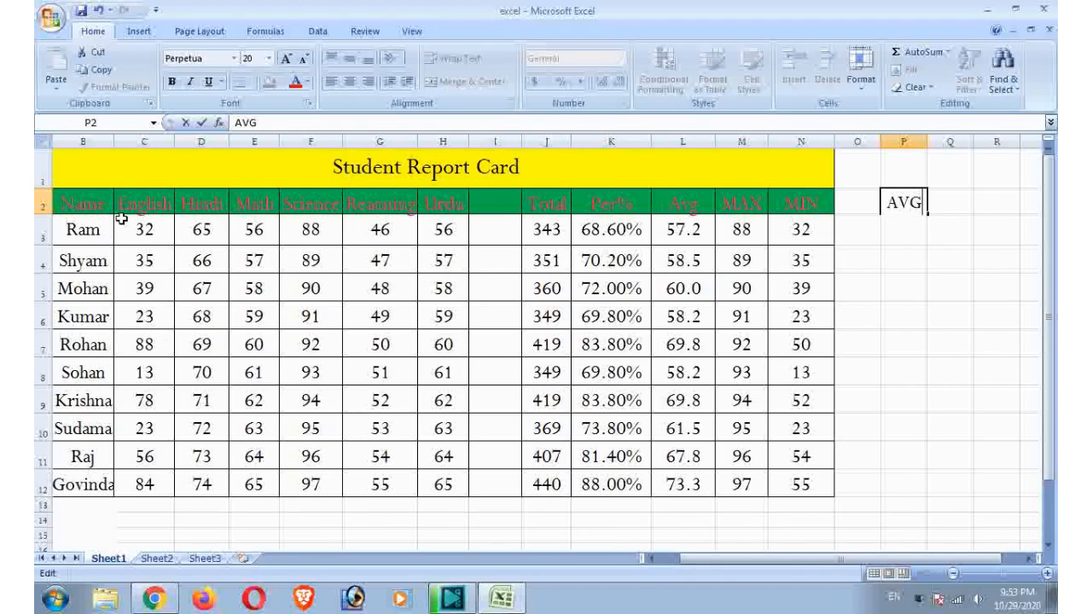
left_click_drag(124, 220, 441, 230)
left_click(892, 230)
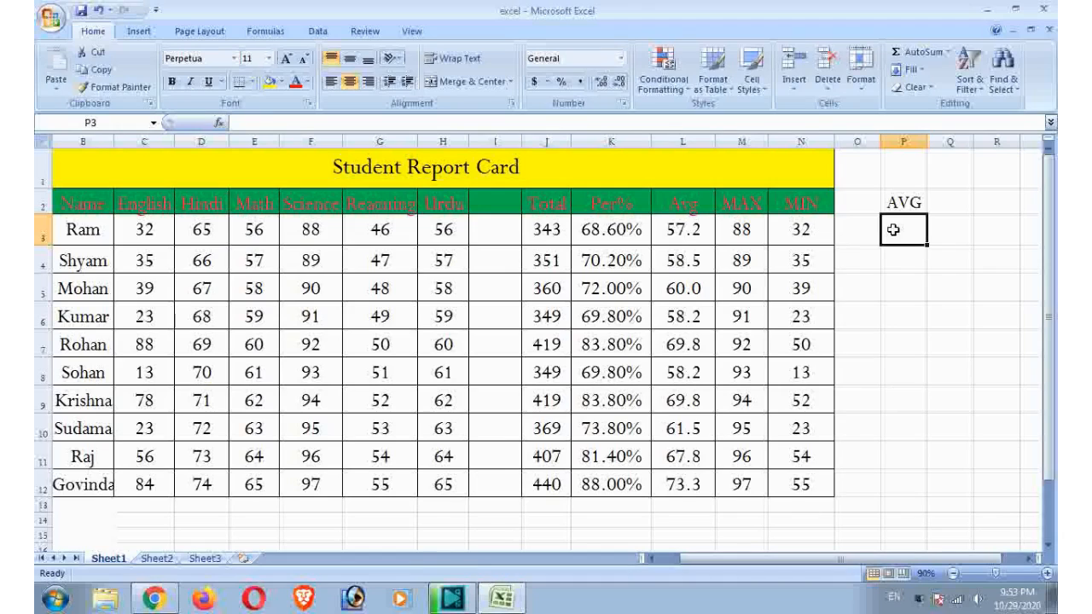
left_click(948, 53)
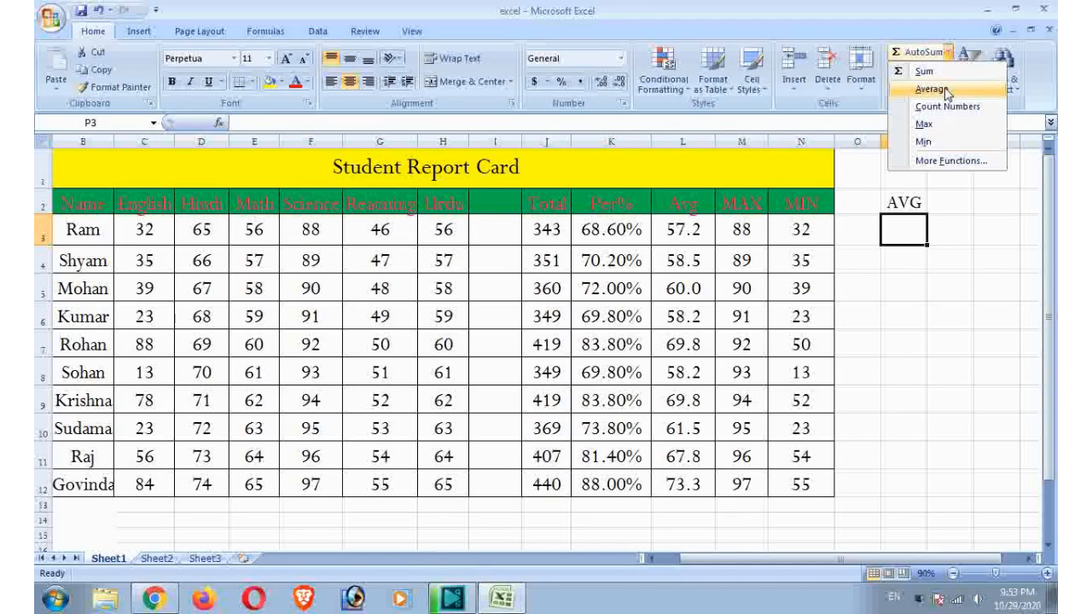
left_click(944, 87)
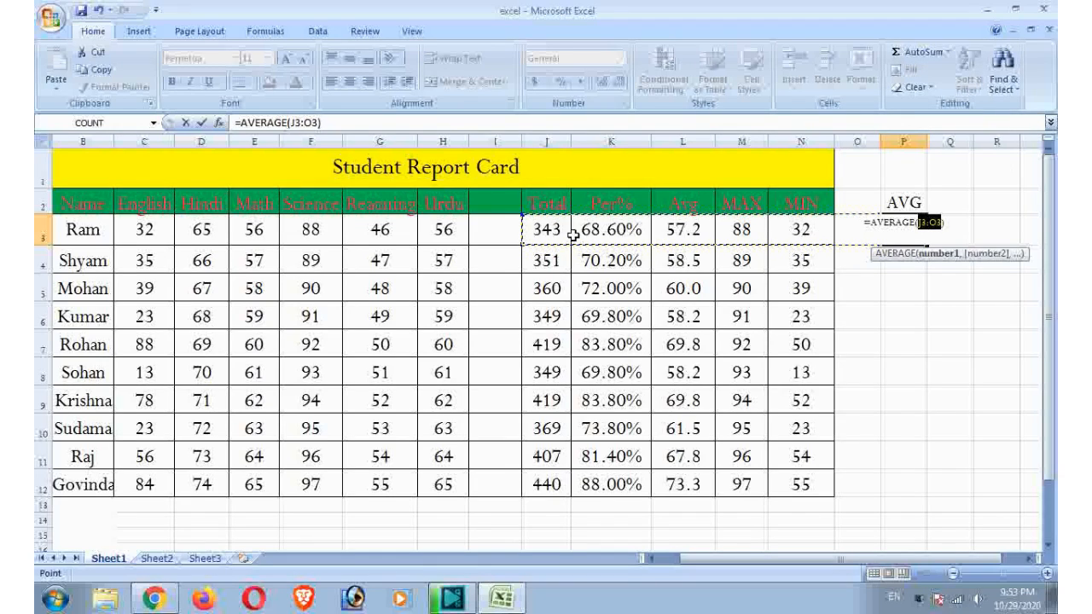
left_click_drag(122, 220, 438, 241)
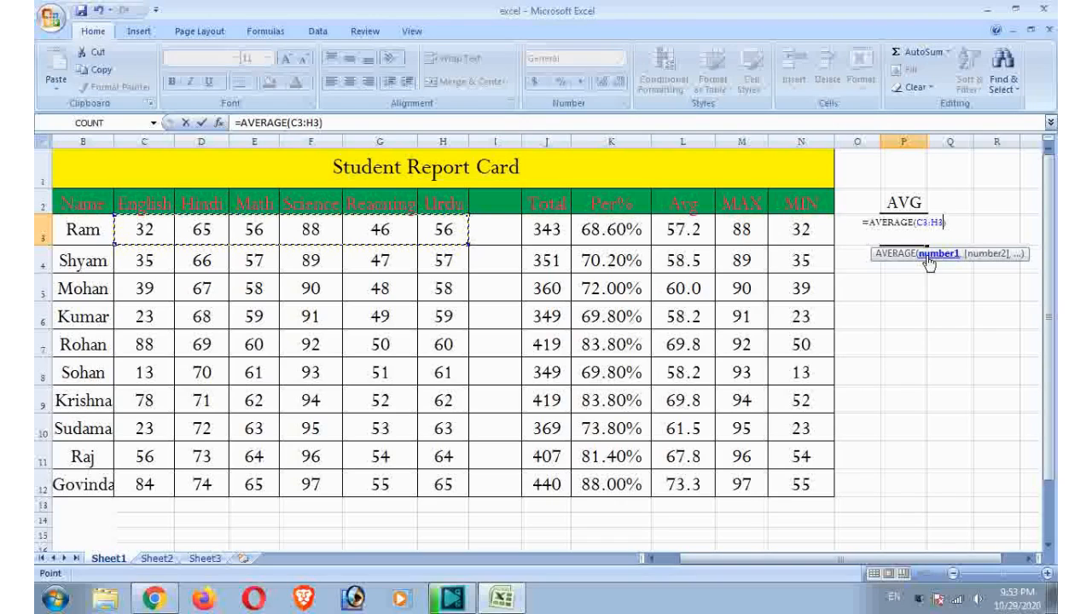
key("Return")
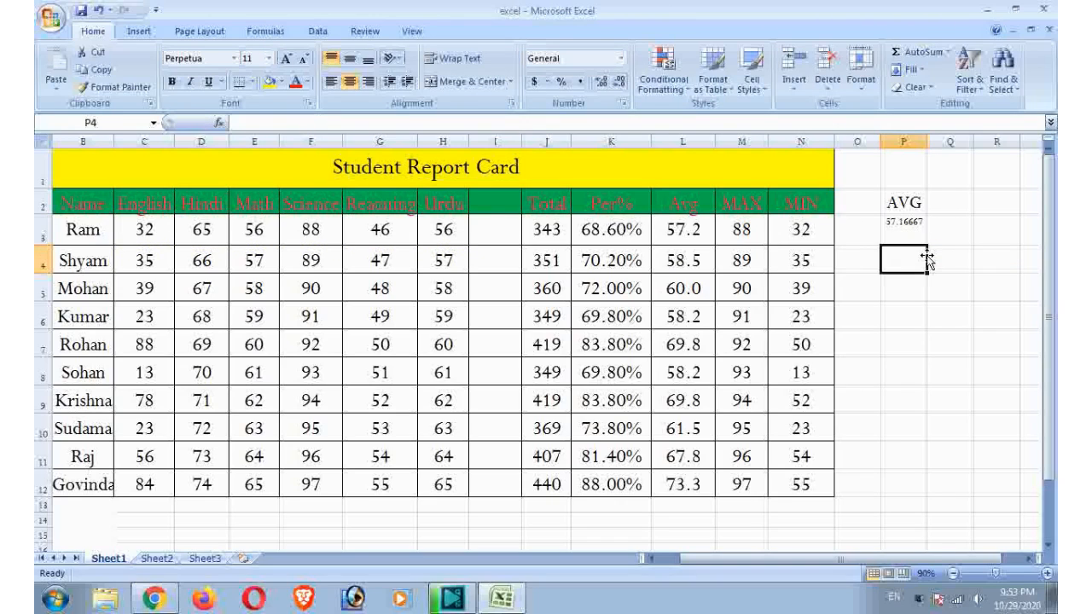
Step: Increase the decimals of the average in cell P3 to nine places
left_click(922, 224)
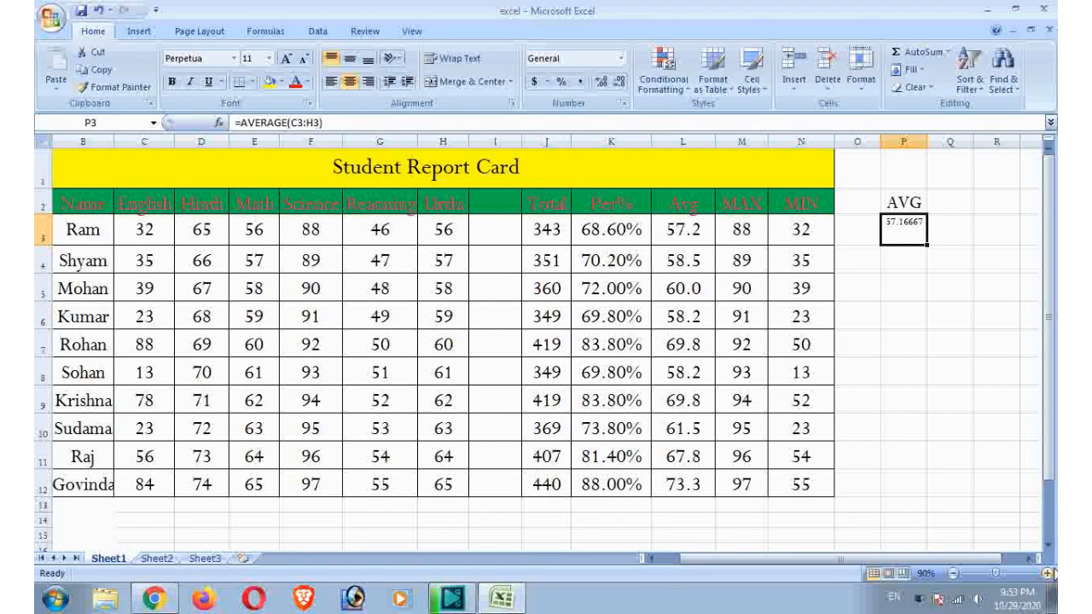
left_click(1049, 574)
left_click(1048, 573)
left_click(1049, 573)
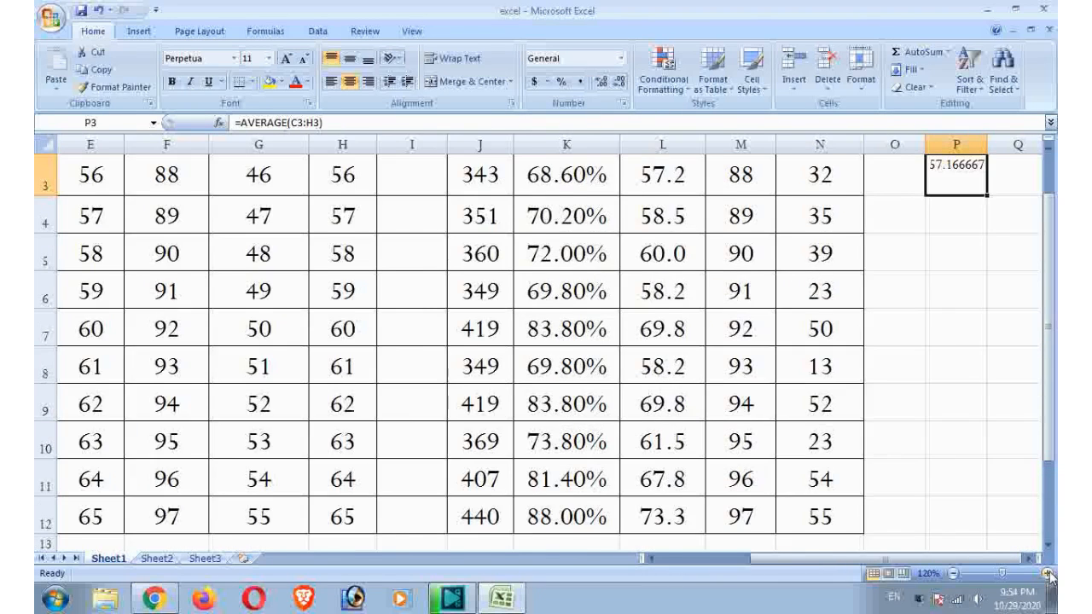
left_click(1049, 573)
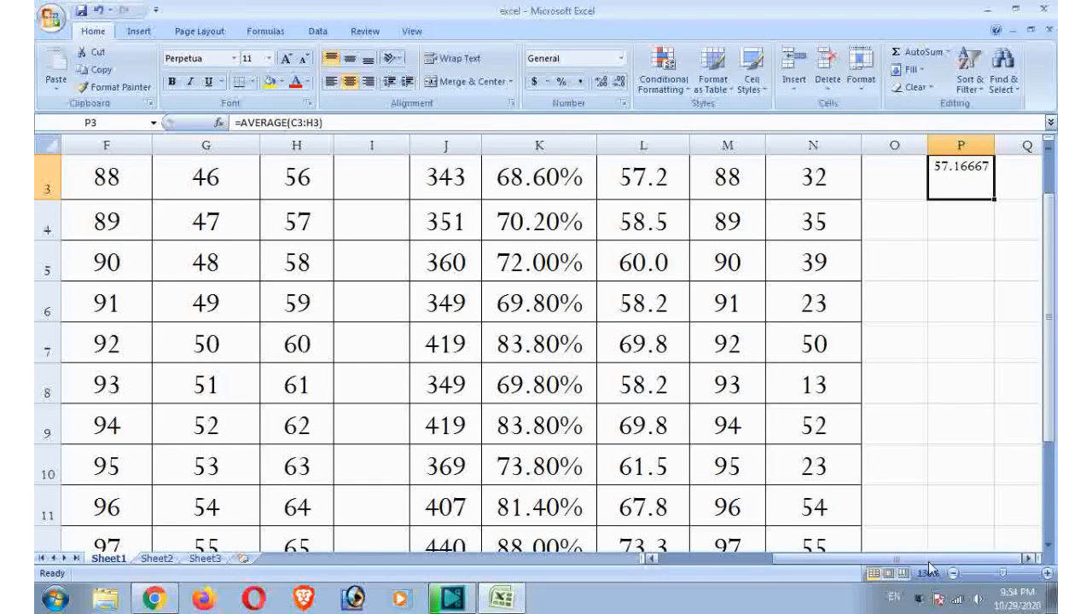
left_click_drag(1048, 365, 1051, 275)
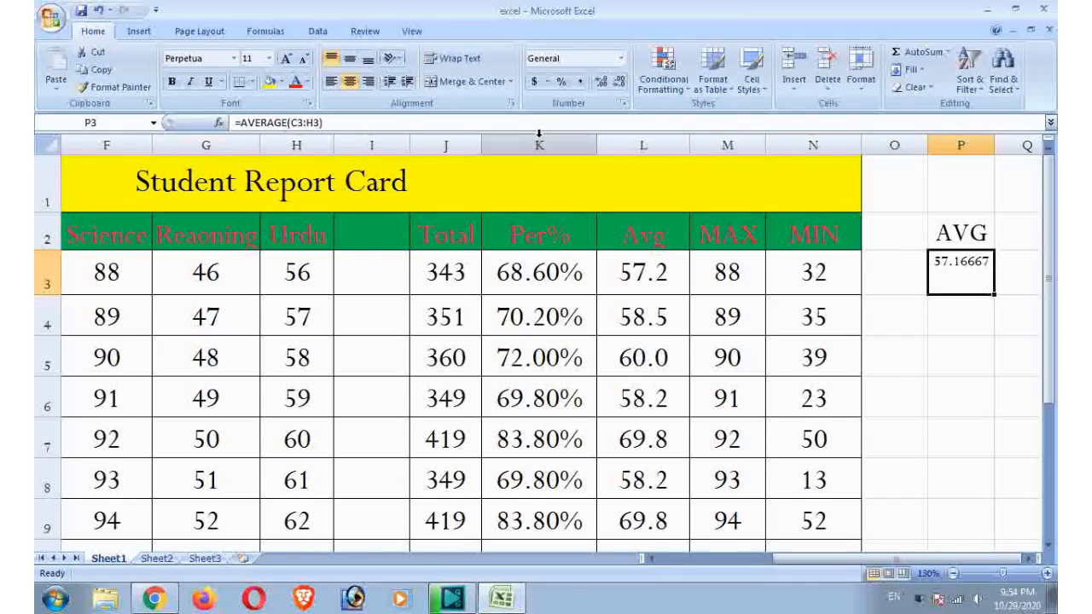
left_click(601, 82)
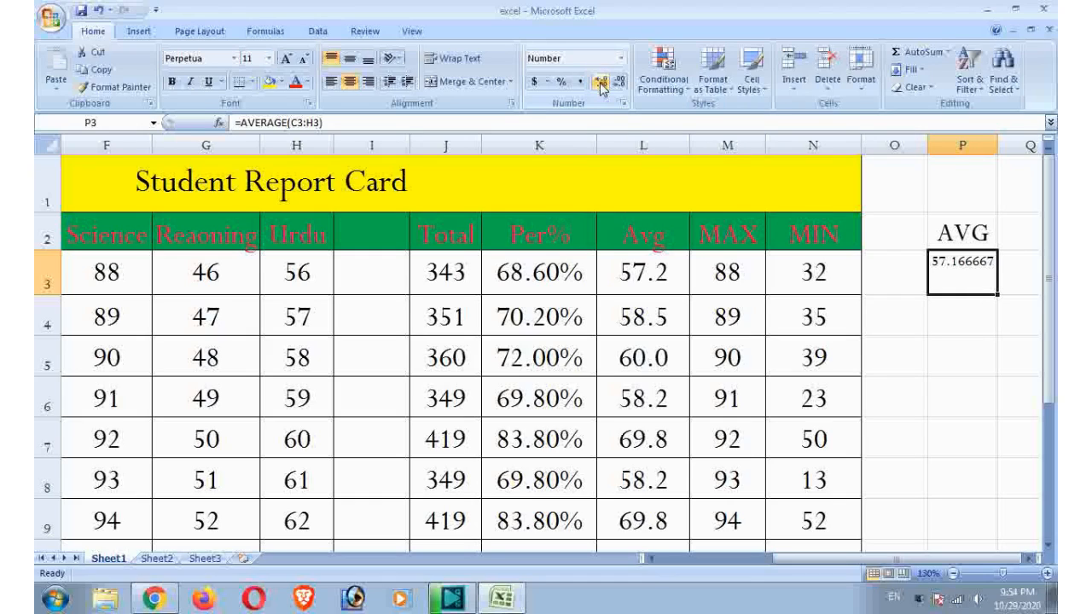
left_click(601, 82)
left_click(601, 82)
left_click(601, 82)
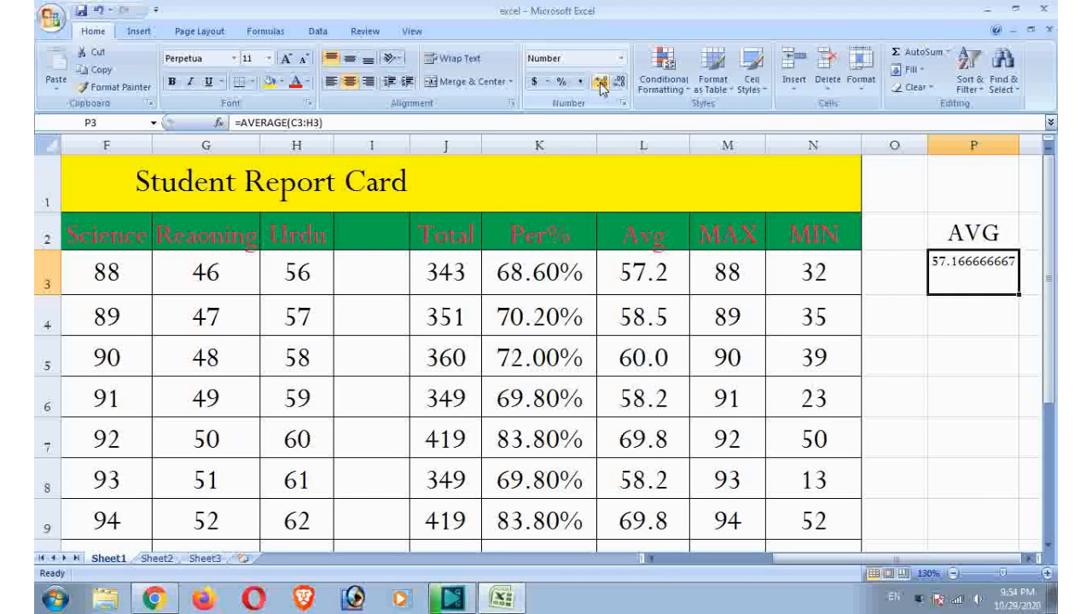
Step: Reduce the average in cell P3 to one decimal place
left_click(620, 83)
left_click(620, 83)
left_click(620, 82)
left_click(621, 83)
left_click(621, 83)
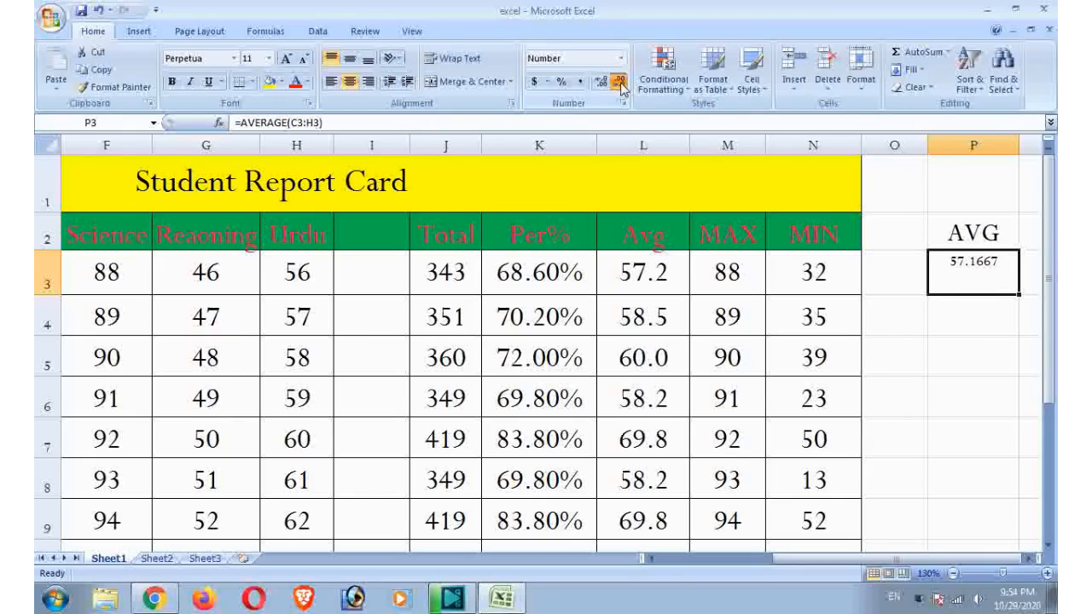
left_click(620, 83)
left_click(621, 83)
left_click(620, 82)
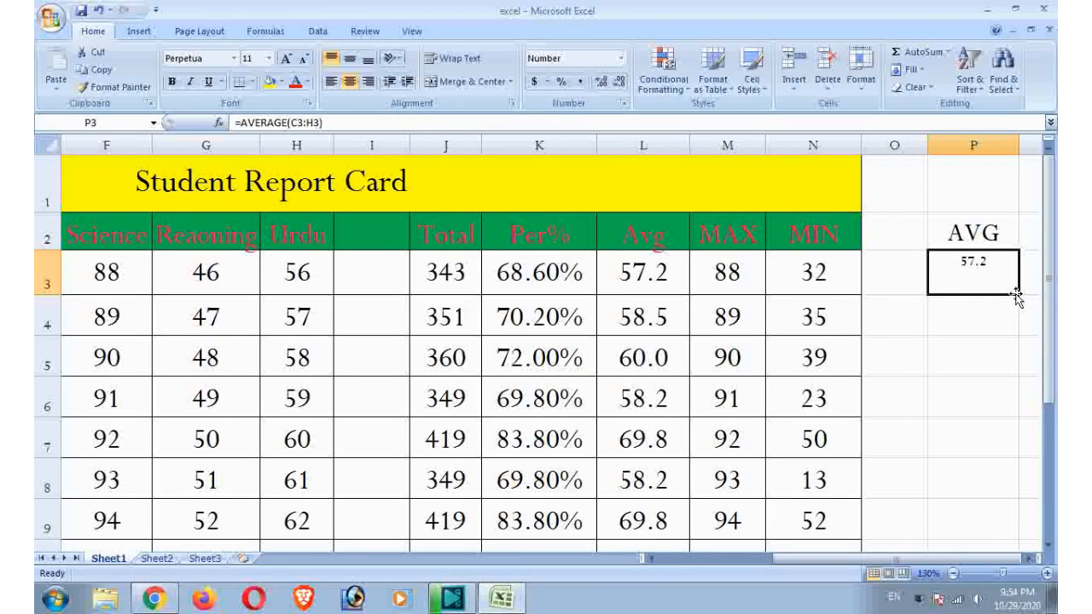
Step: Fill the average formula from P3 down to P12, and undo that fill
left_click_drag(1046, 284, 1055, 341)
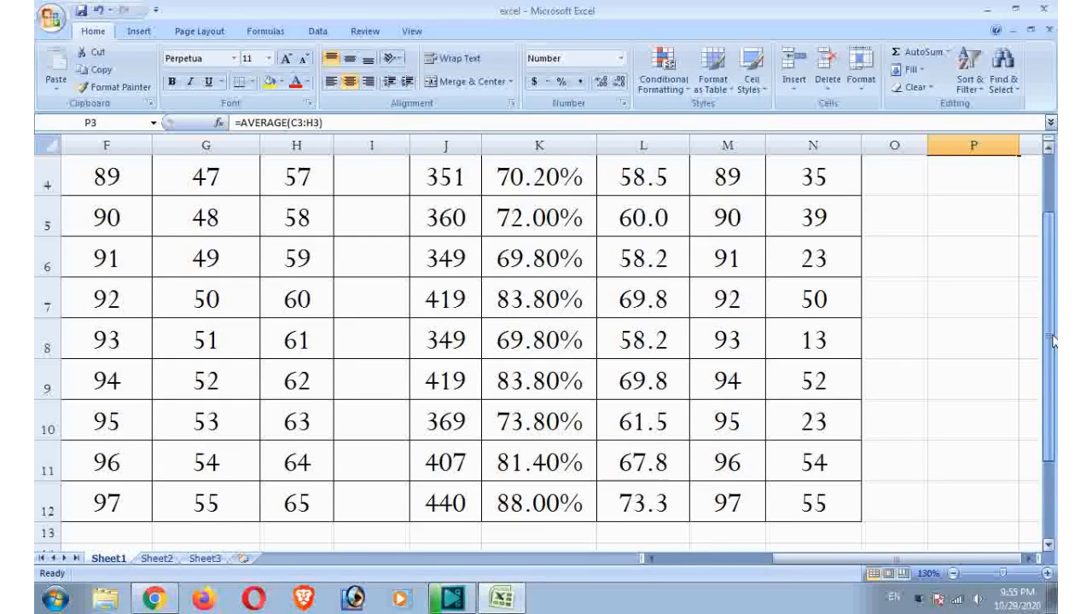
left_click(953, 574)
left_click(954, 575)
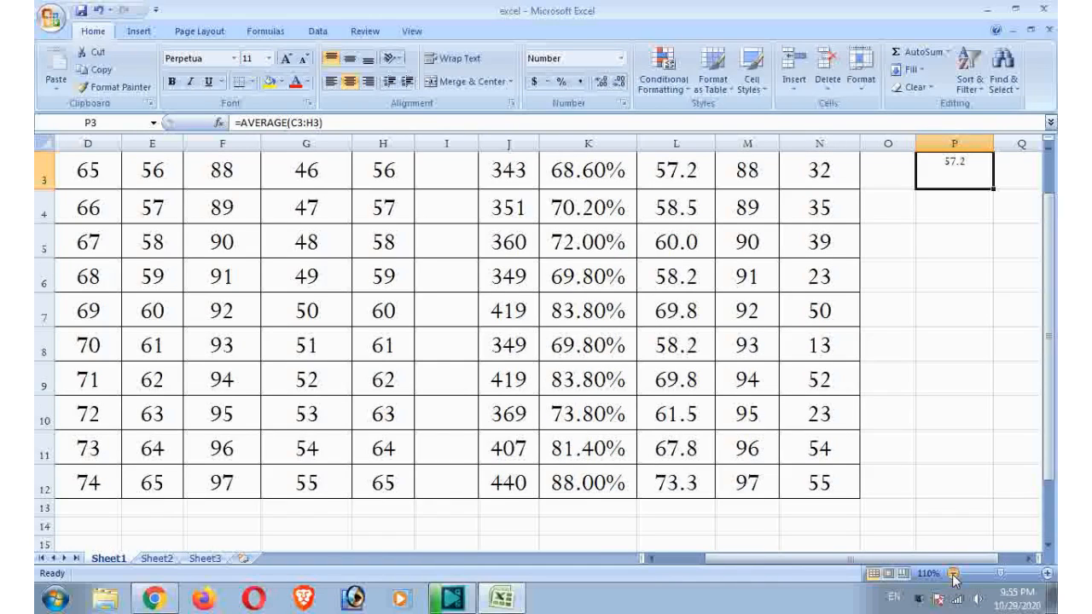
left_click(953, 575)
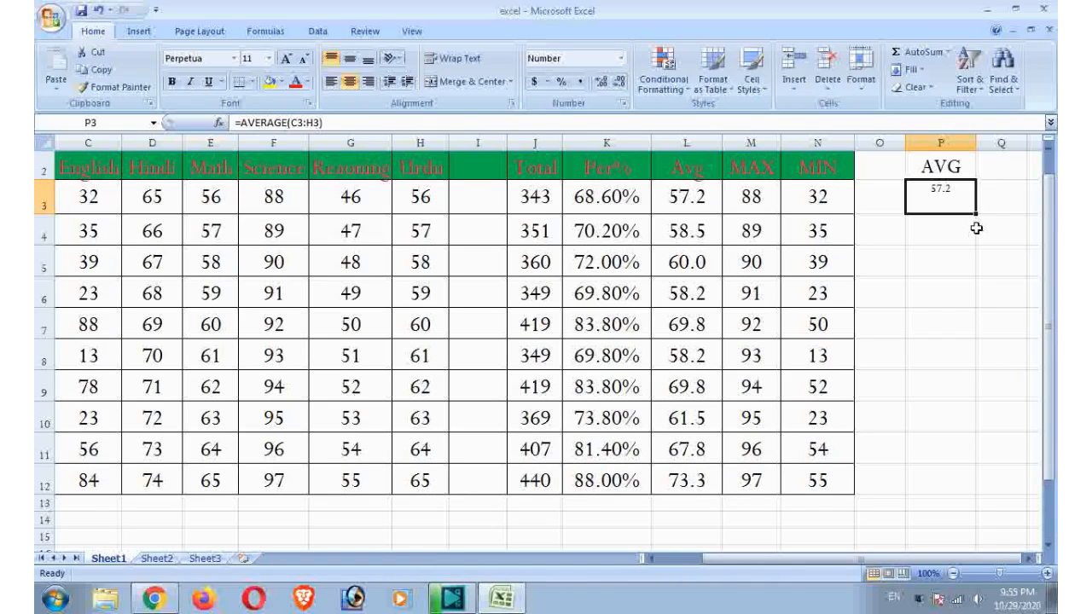
left_click_drag(975, 214, 975, 484)
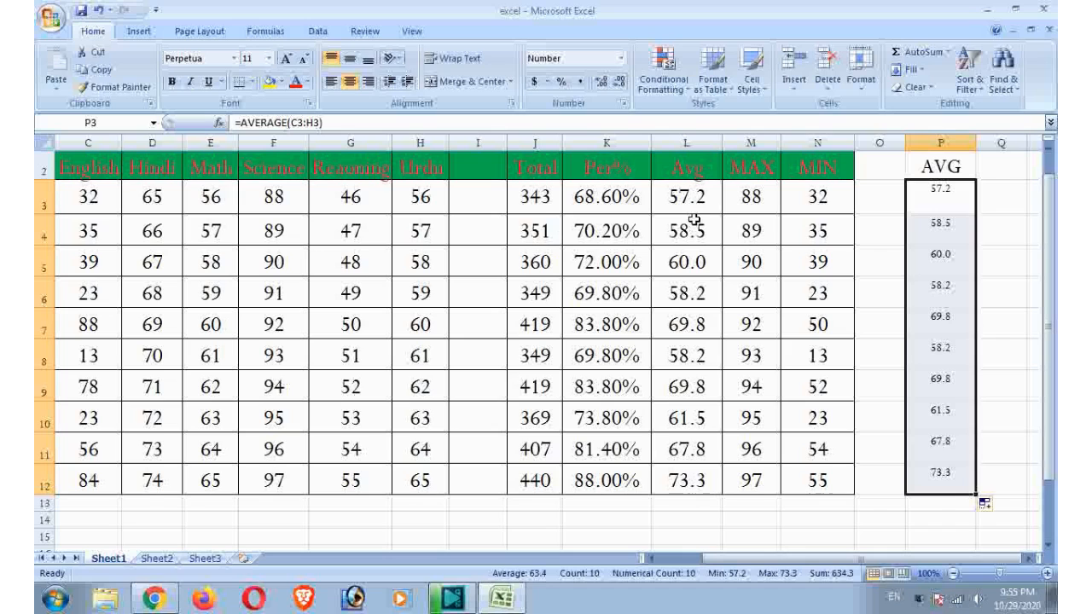
left_click_drag(1052, 324, 1052, 306)
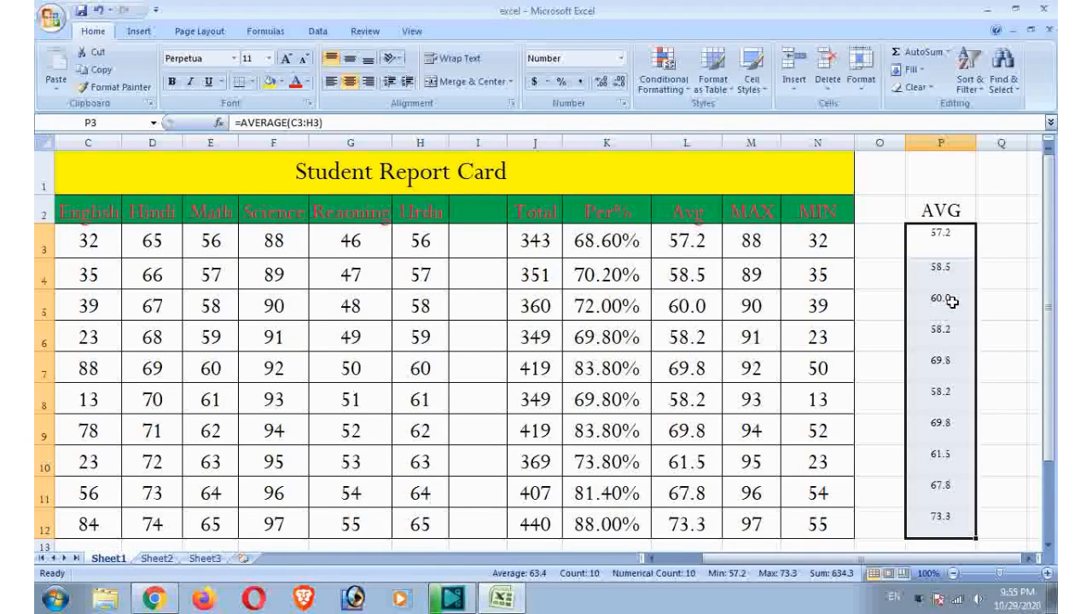
key("ctrl+z")
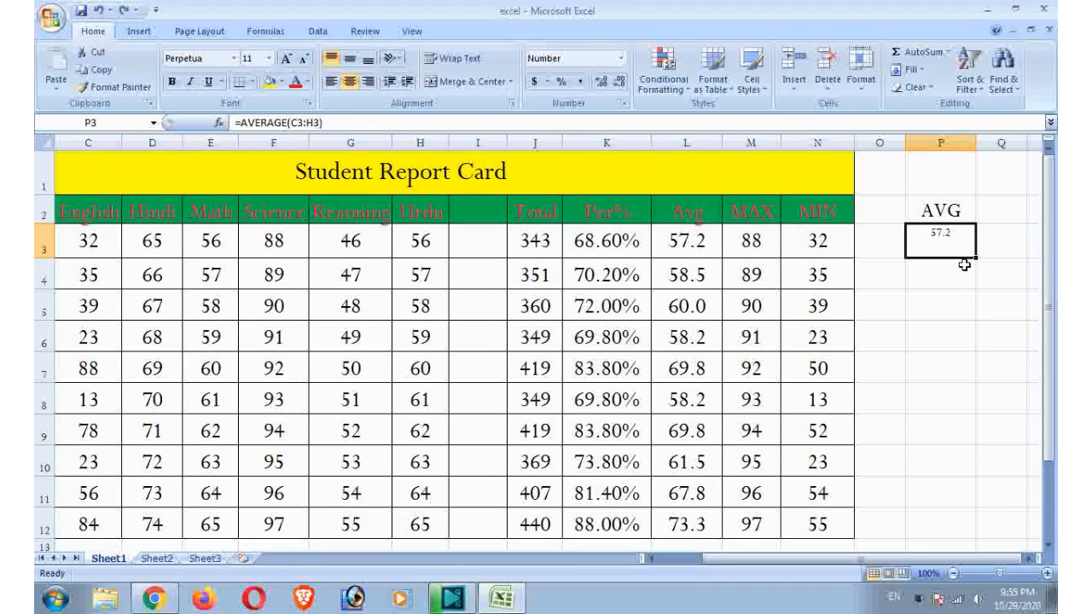
Step: Replace the formula in cell P3 with the text AVERAGE= and reopen that cell for editing
key("BackSpace")
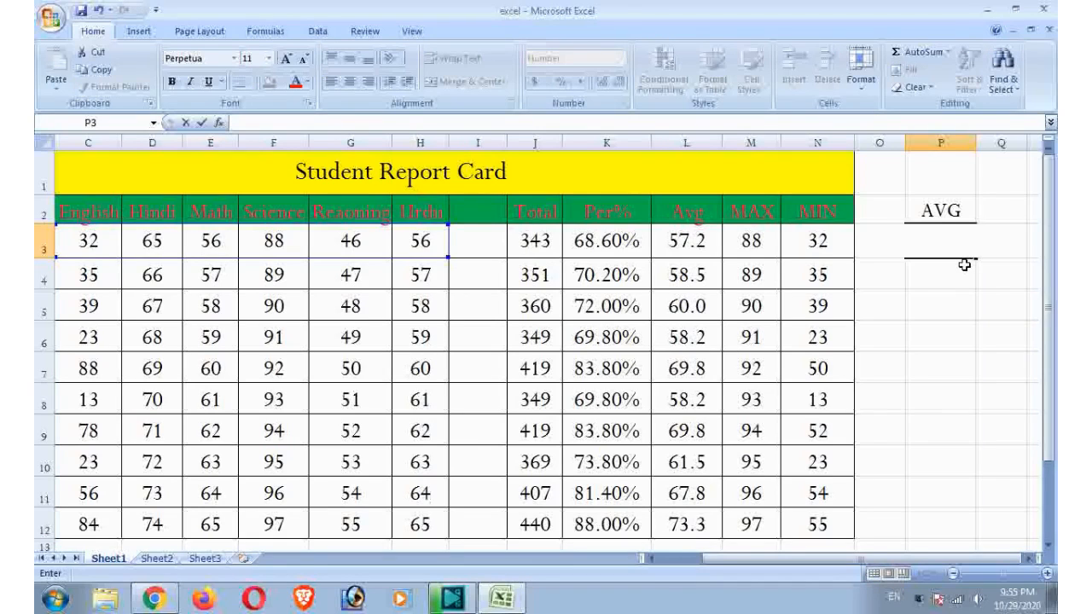
type("AVERAGE")
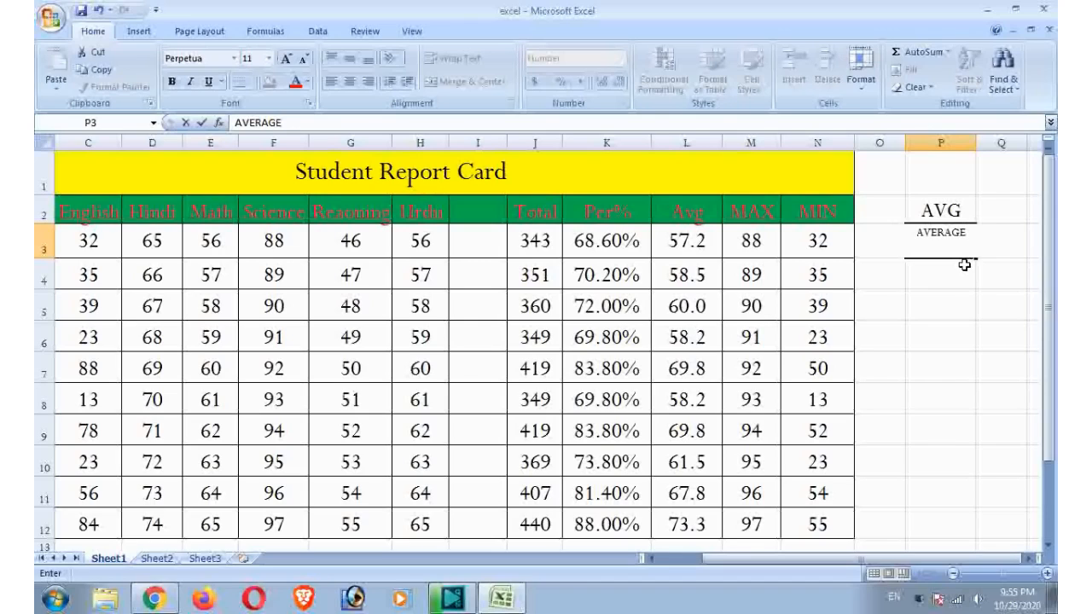
type("=")
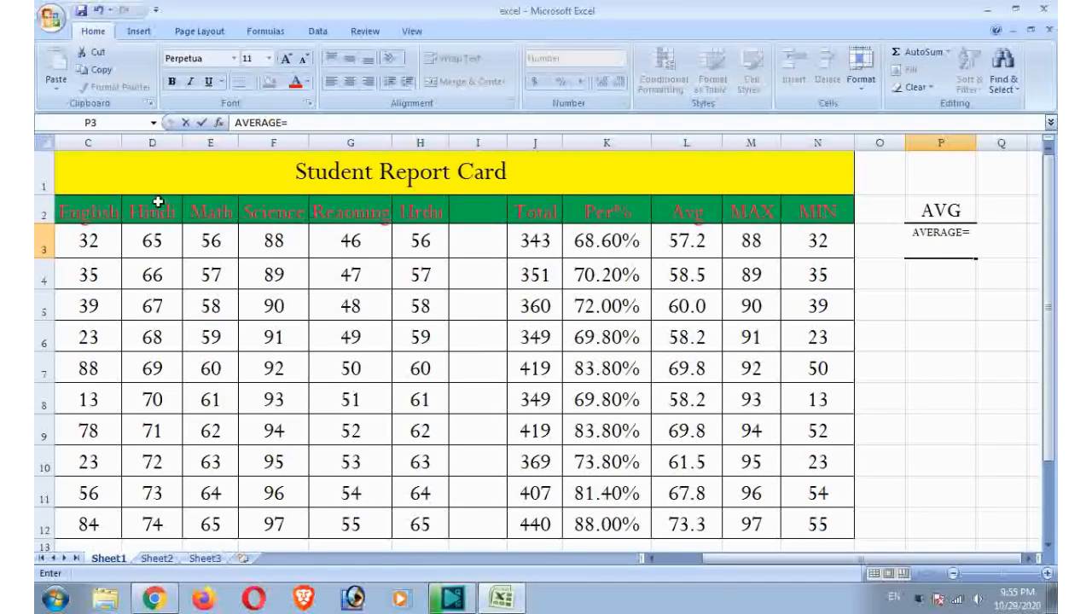
left_click(92, 246)
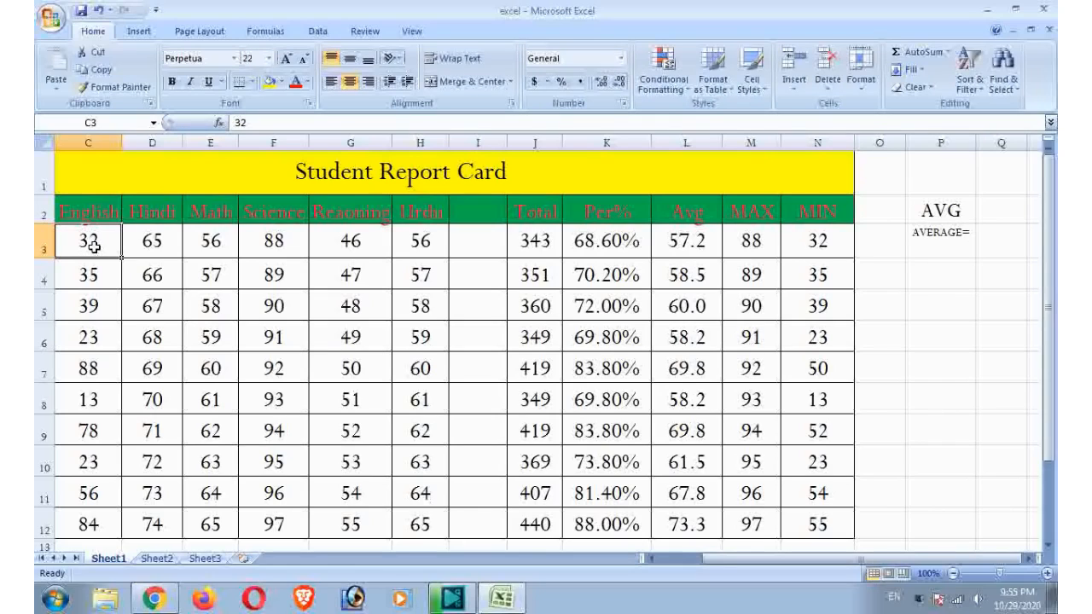
left_click(972, 233)
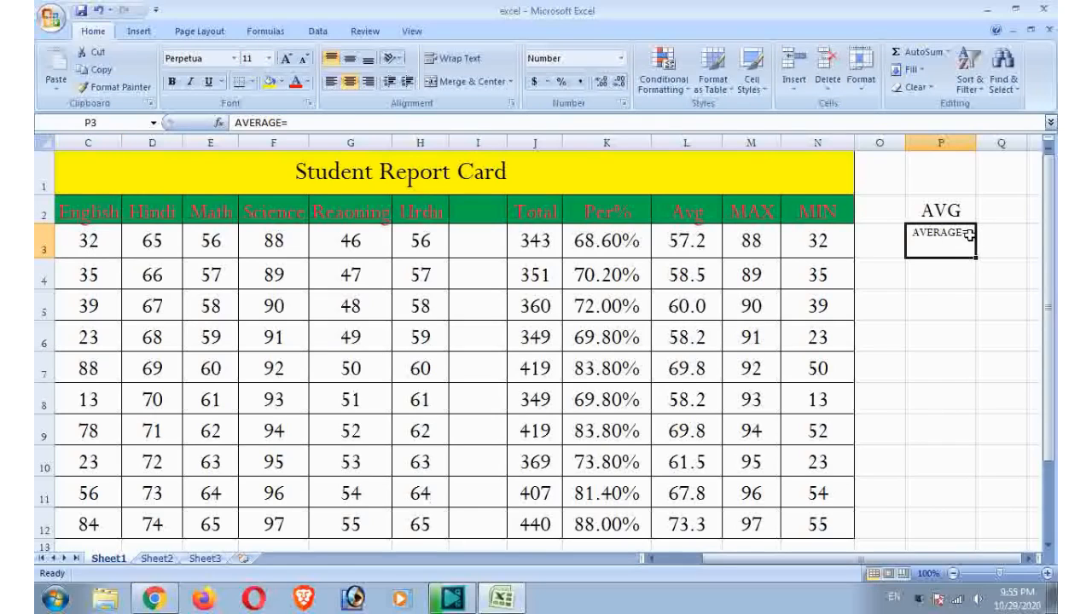
double_click(972, 233)
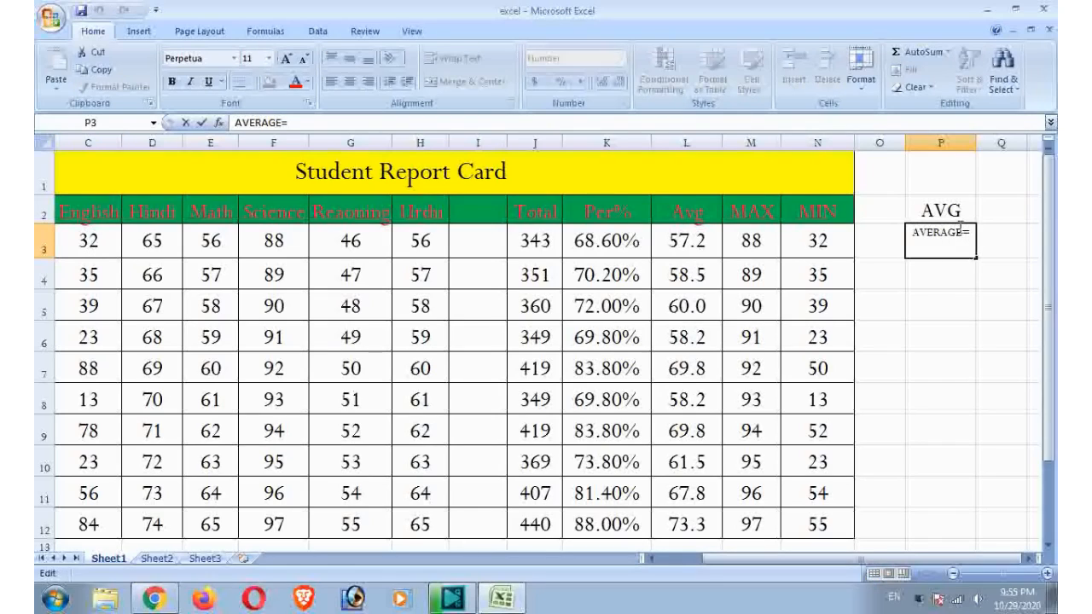
Step: Erase the text in cell P3 and try to insert the Average function there
key("BackSpace")
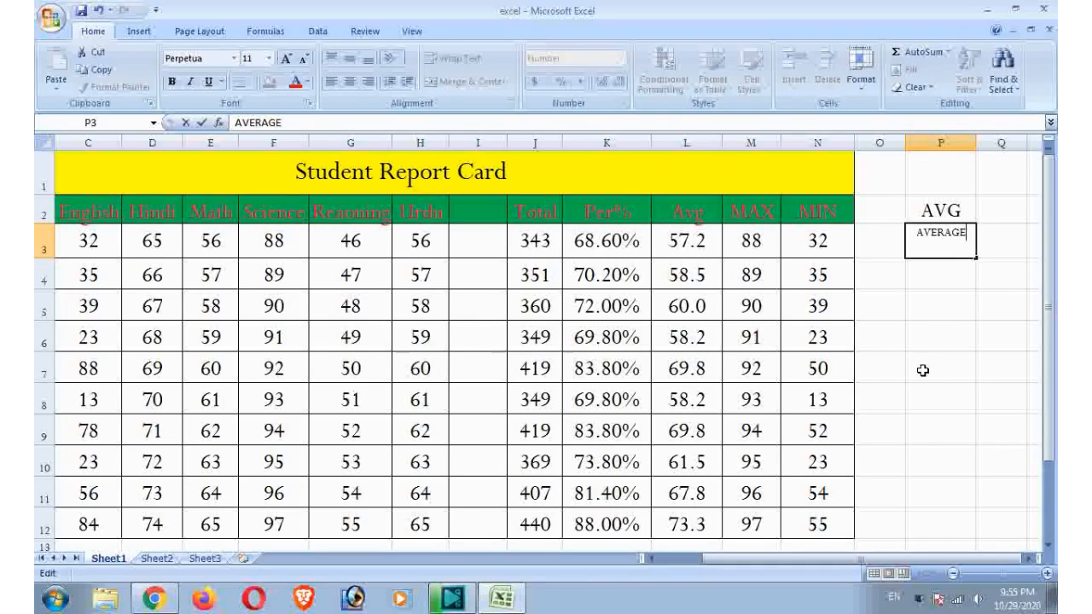
key("BackSpace")
key("BackSpace")
key("BackSpace")
key("BackSpace")
key("BackSpace")
key("BackSpace")
key("BackSpace")
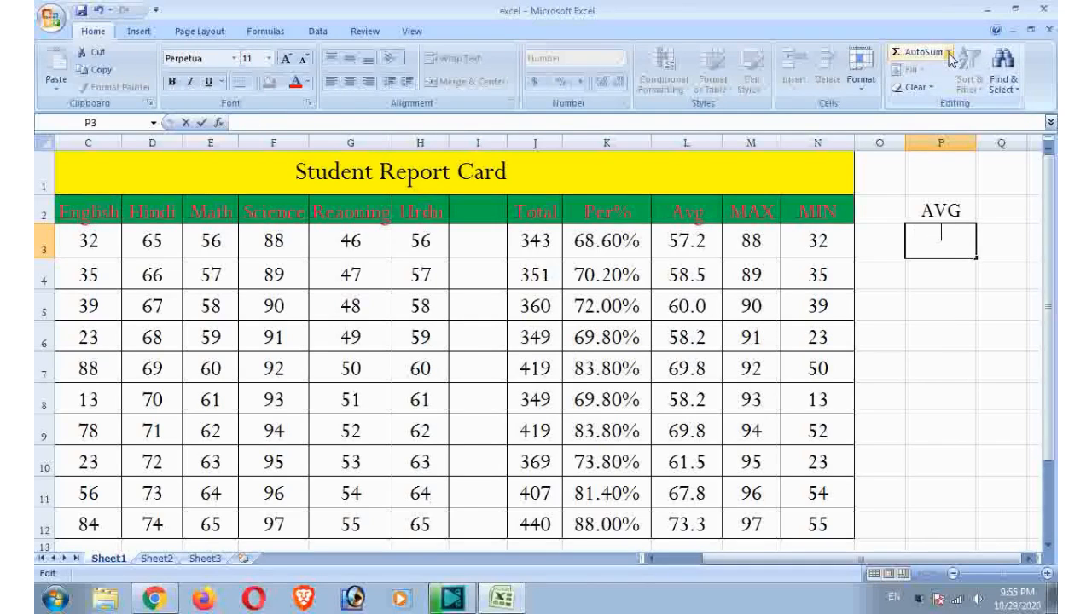
left_click(949, 52)
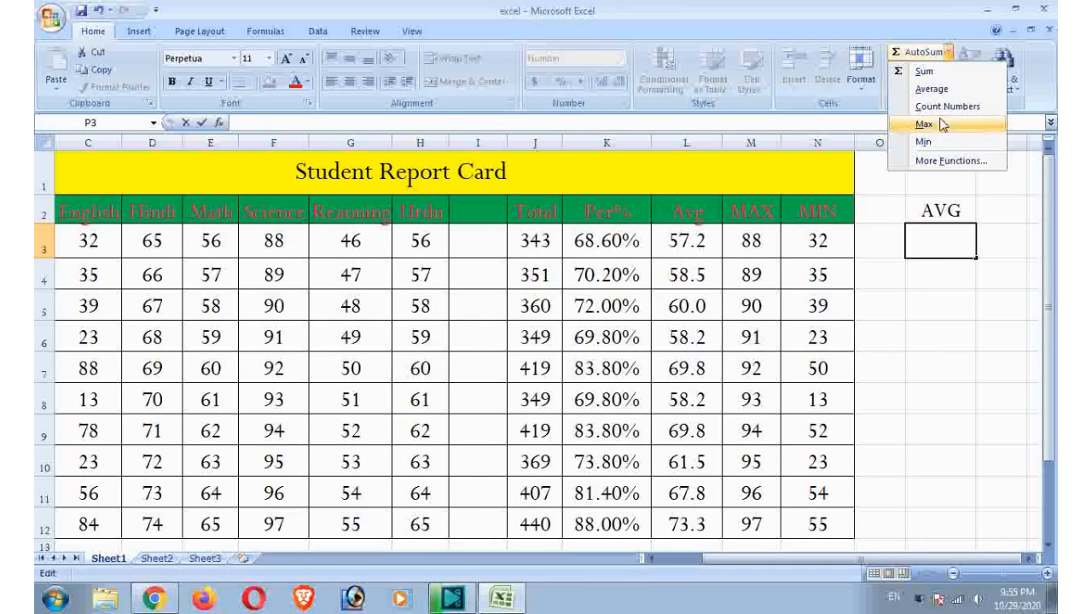
left_click(942, 92)
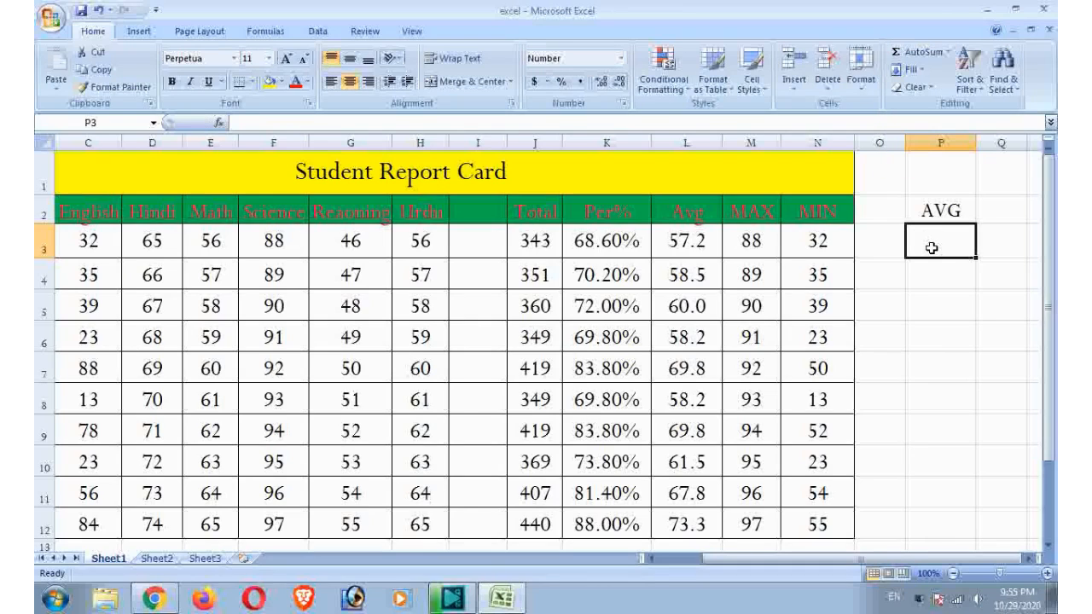
Step: Enter the word AVERAGE in cell P3 and try to apply the Average function to it
left_click(100, 239)
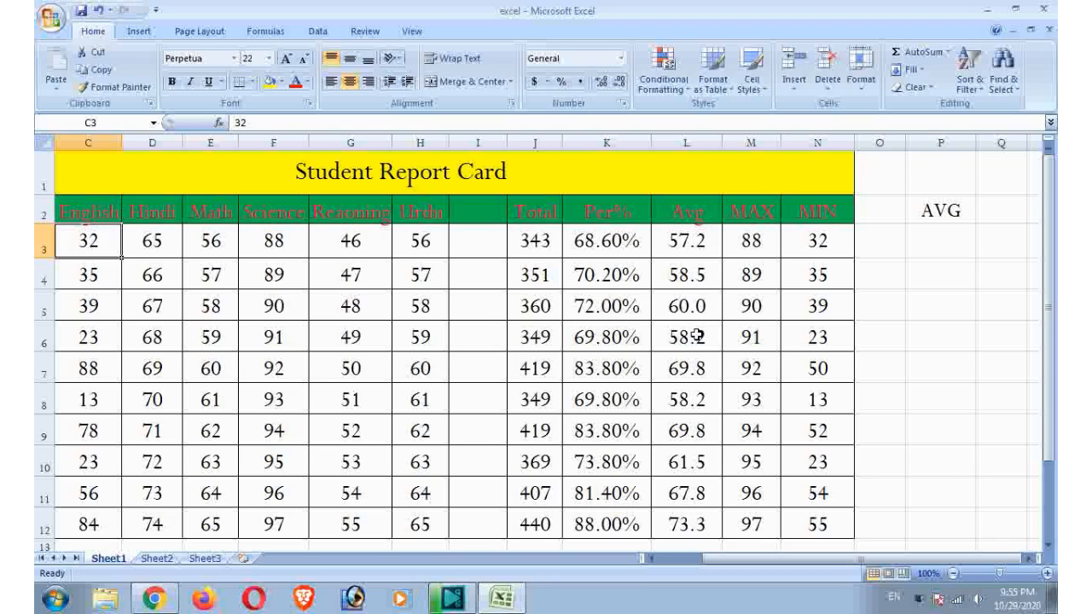
left_click(953, 574)
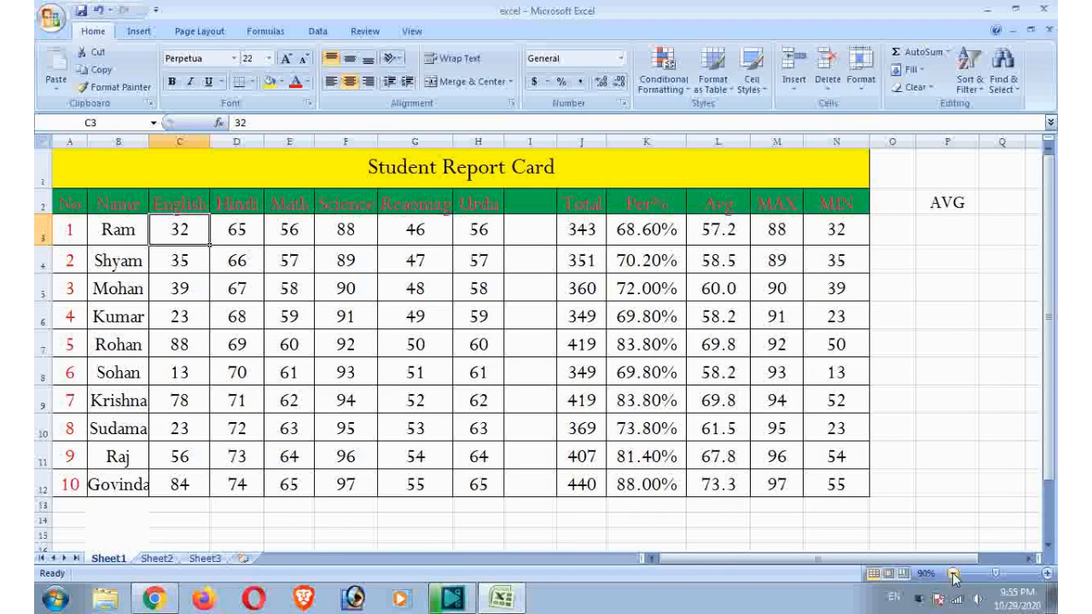
left_click(942, 233)
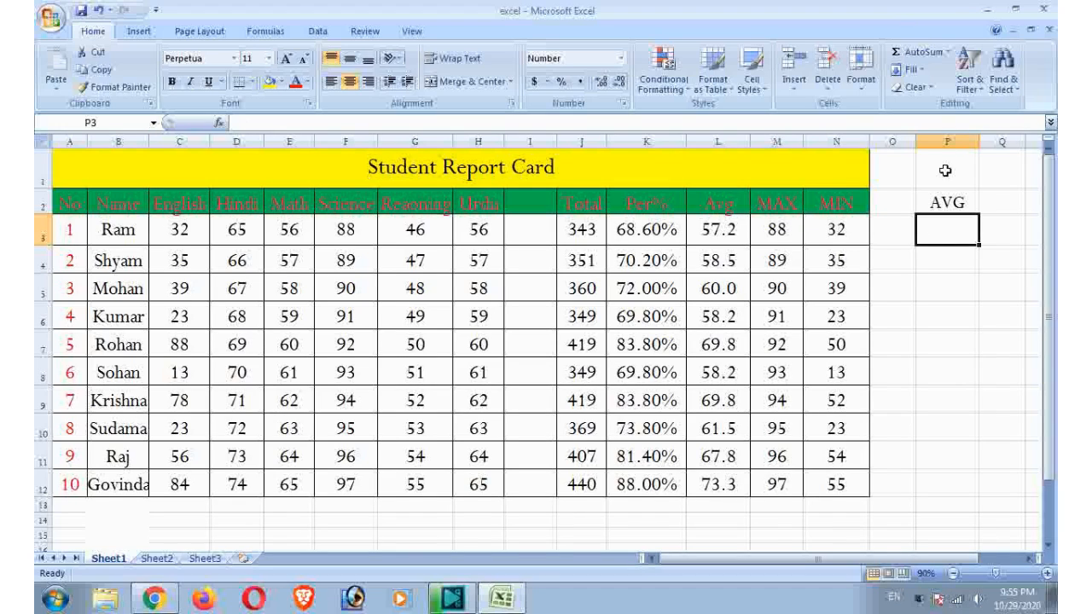
type("A")
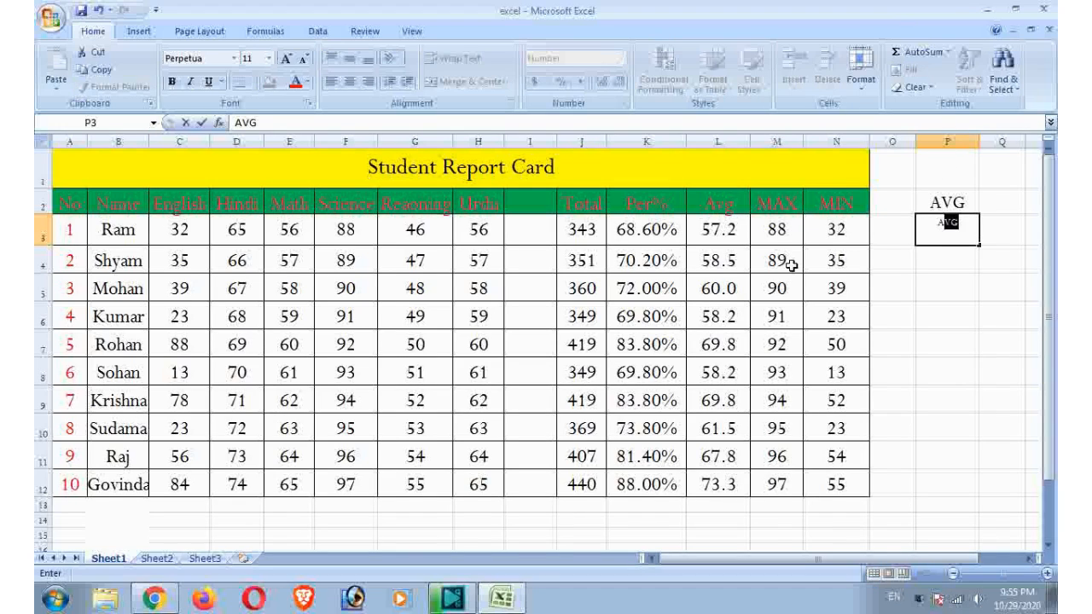
type("VERAGE")
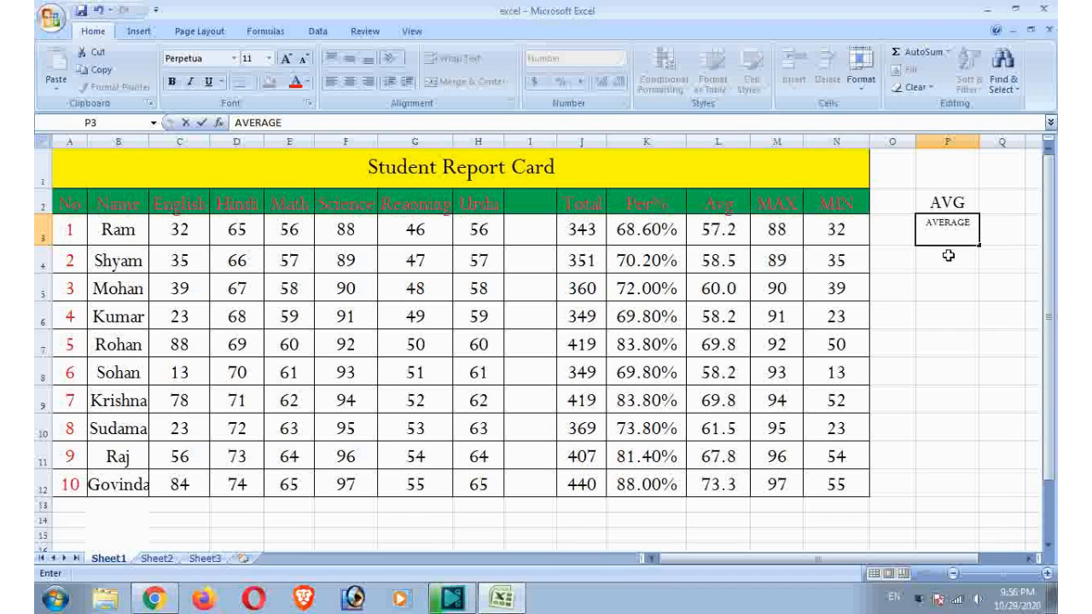
left_click(947, 52)
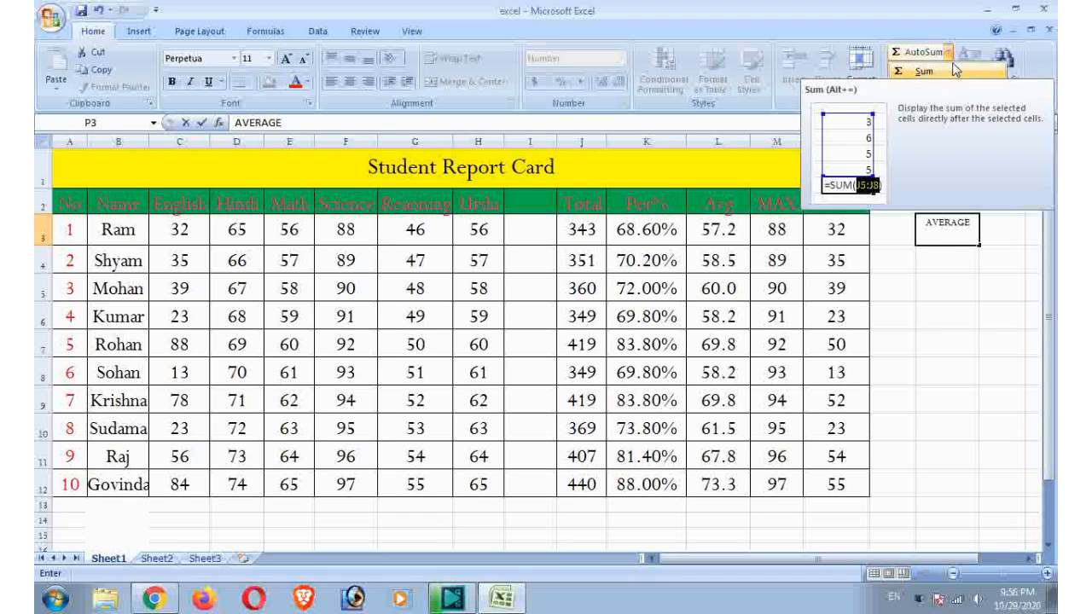
left_click(945, 93)
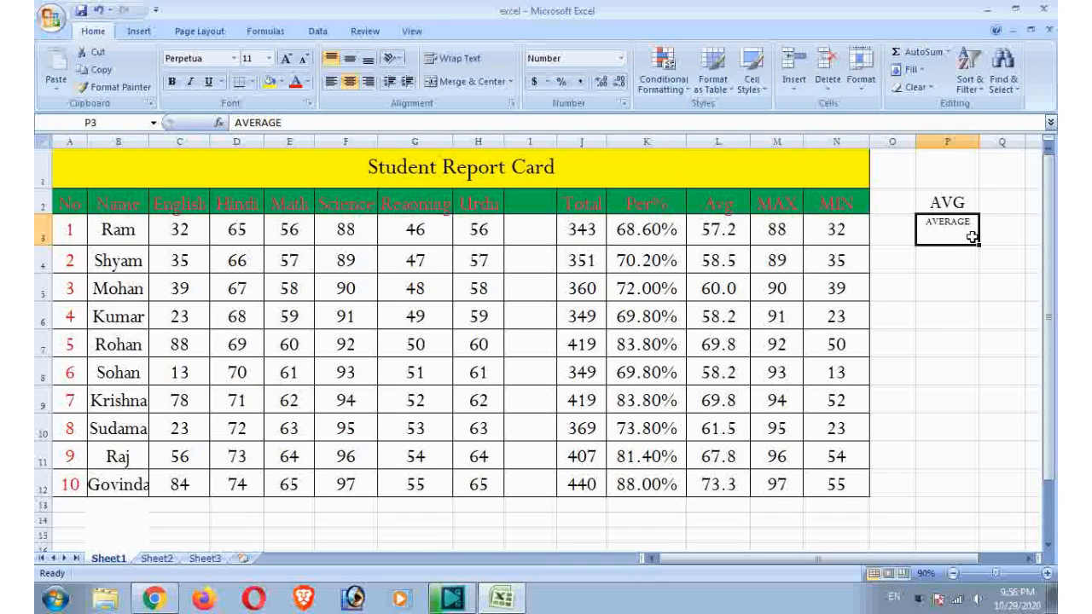
Step: Delete the text from cell P3 and insert the AutoSum Average function in the empty cell
left_click(947, 268)
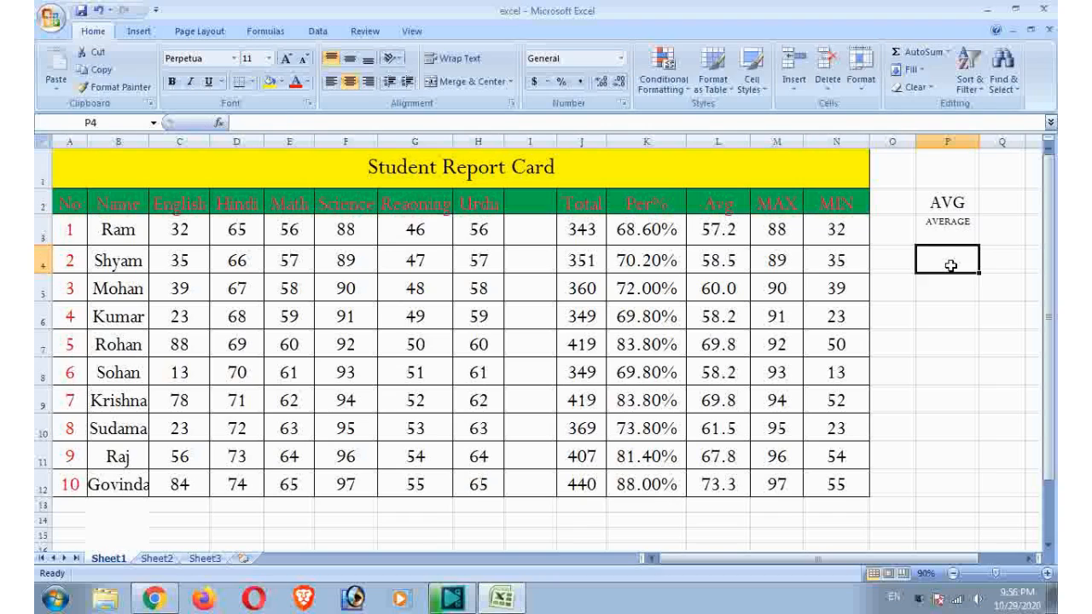
left_click(958, 235)
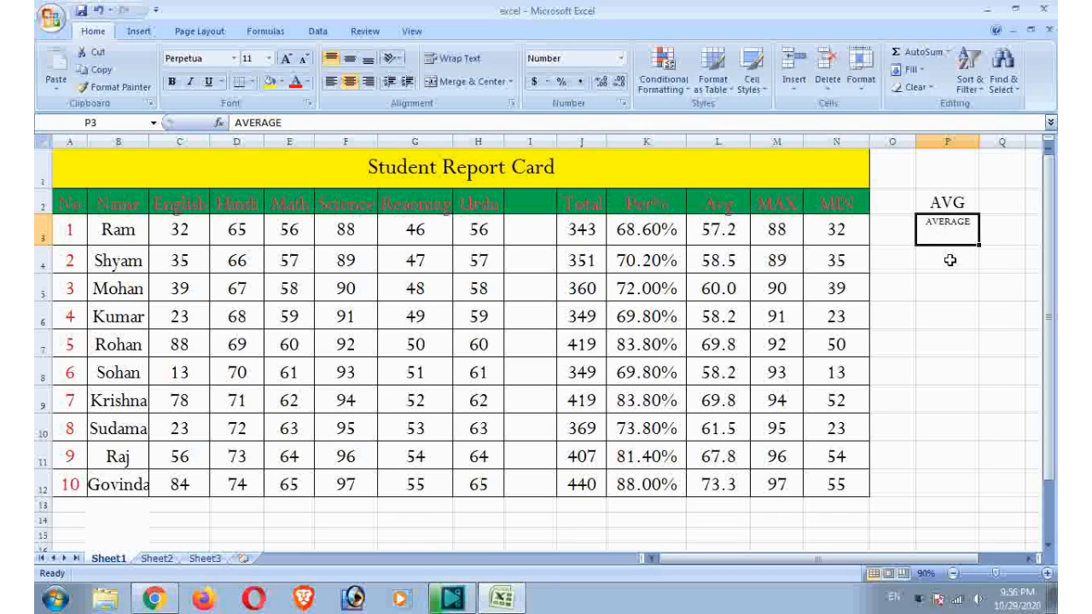
key("Delete")
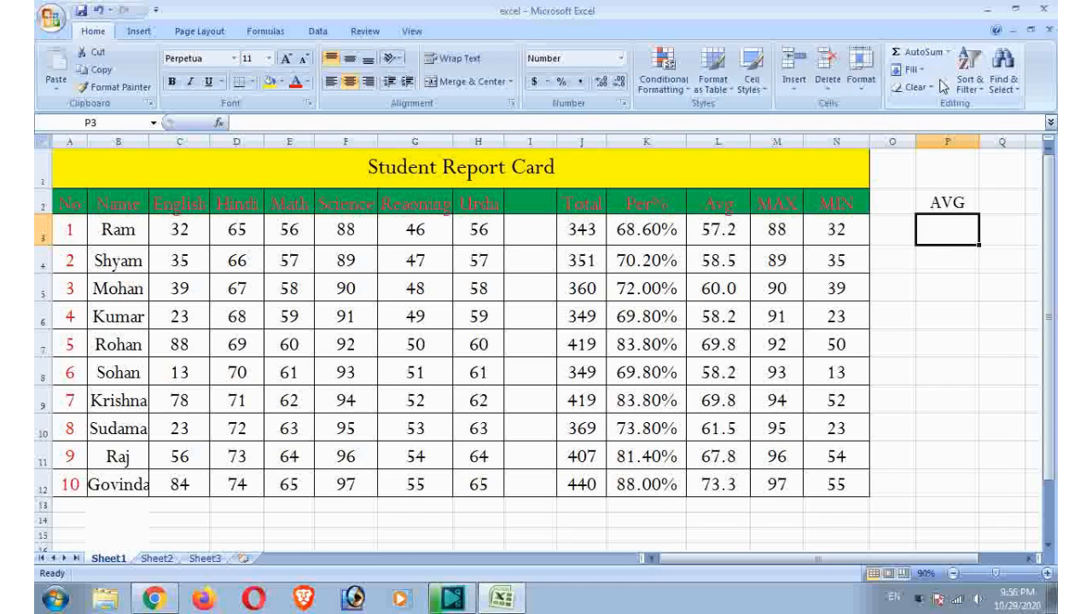
left_click(950, 53)
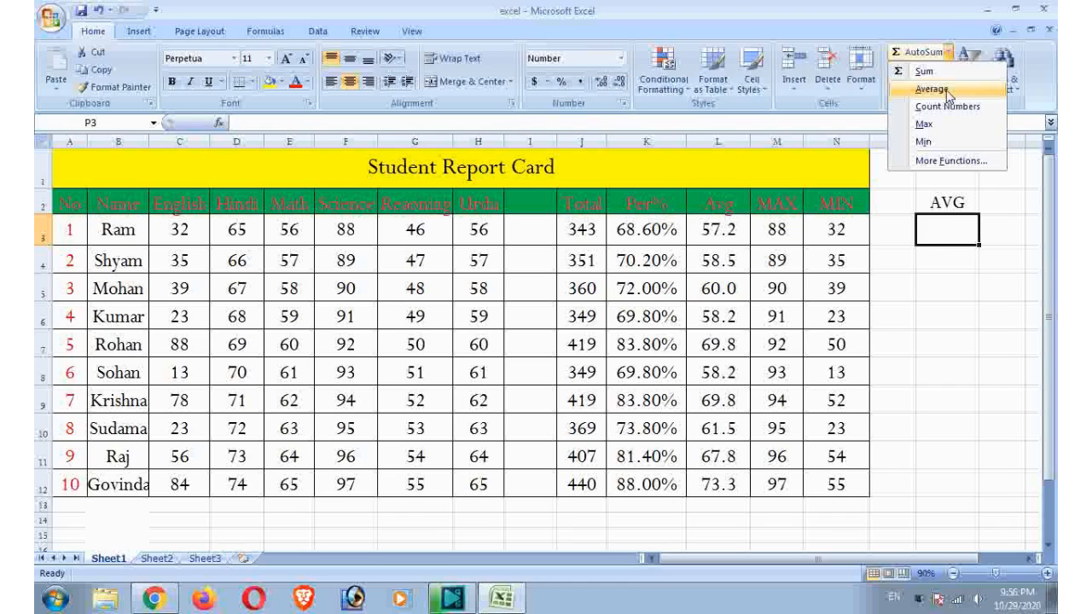
left_click(932, 88)
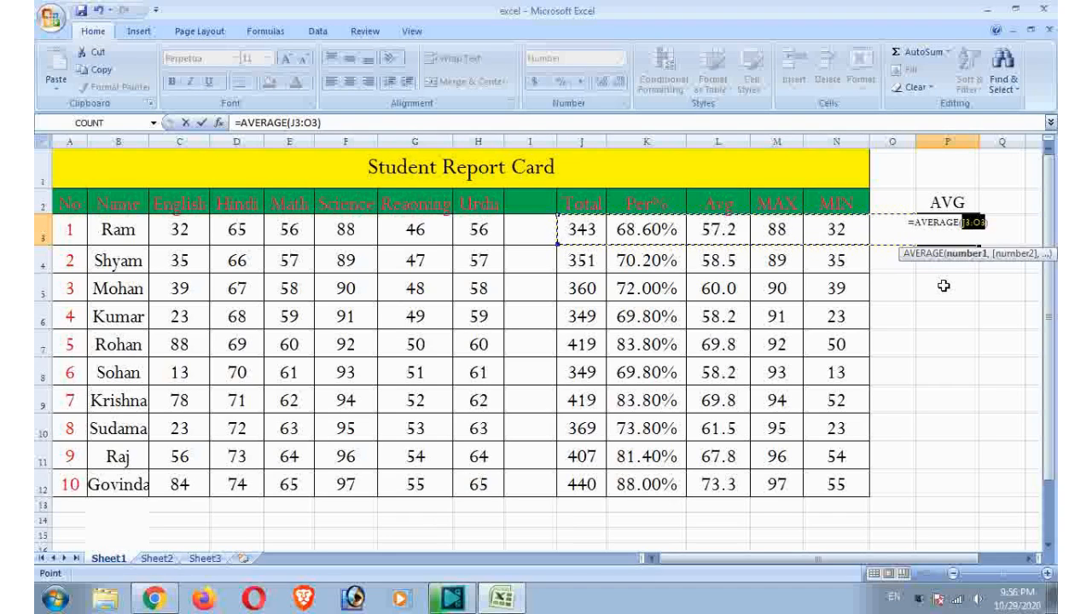
Step: Erase the suggested average formula for J3:O3 from cell P3
key("BackSpace")
key("BackSpace")
key("BackSpace")
key("BackSpace")
key("BackSpace")
key("BackSpace")
key("BackSpace")
key("BackSpace")
key("BackSpace")
key("BackSpace")
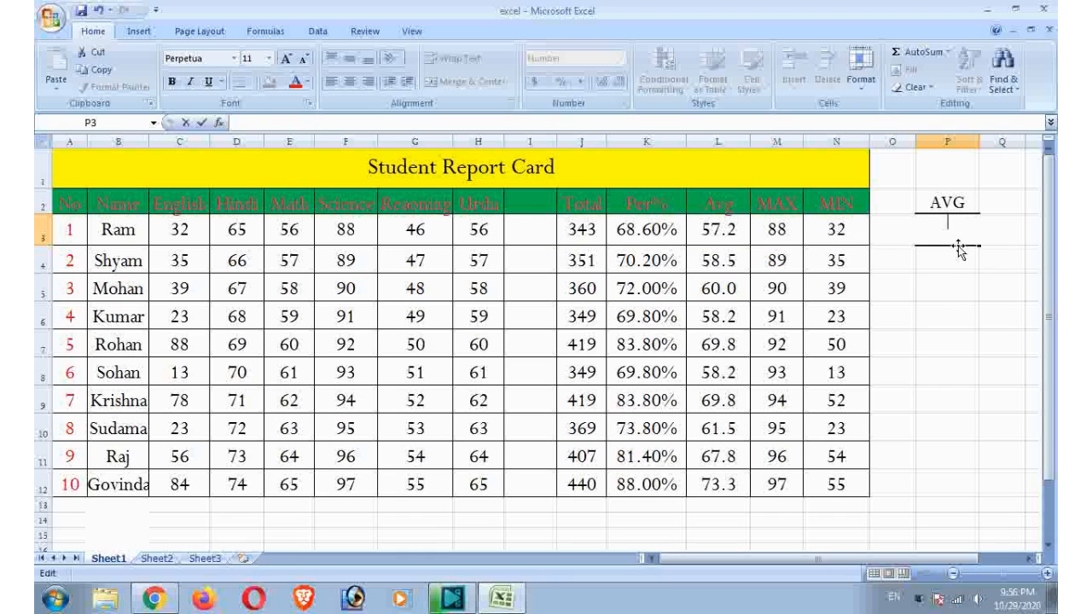
Step: Enter the formula =AVERAGE(C3:H3) manually in cell P3 to average the first student's six subject marks
type("=")
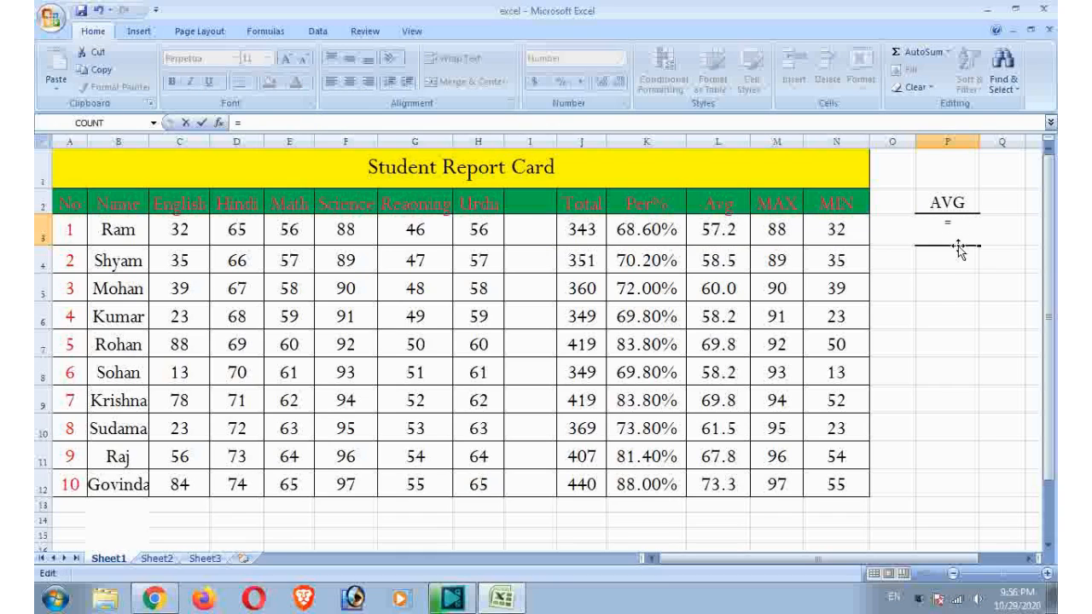
type("AVERA")
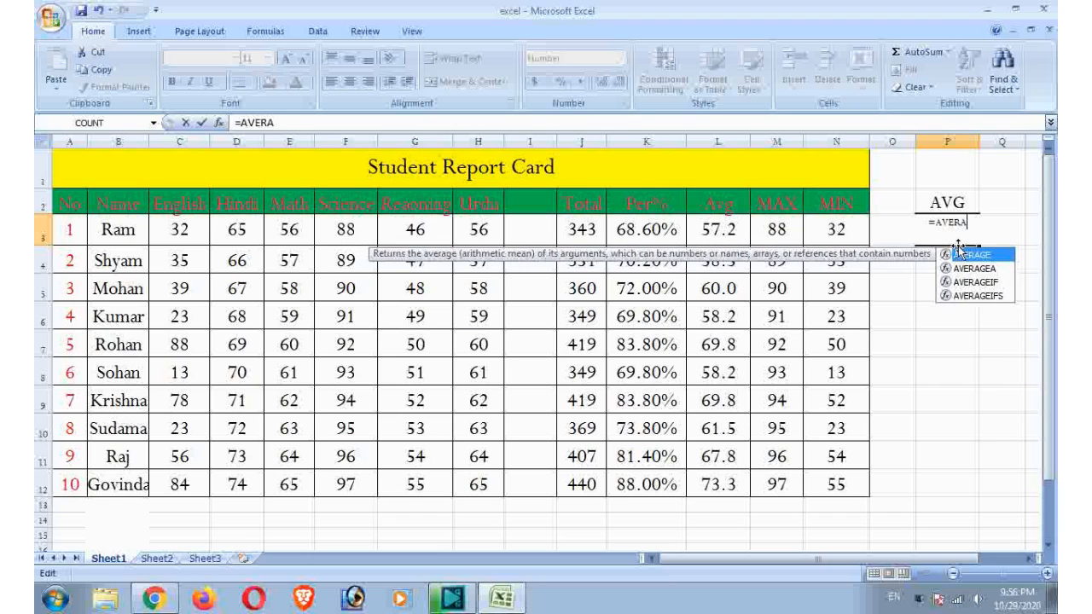
type("GE")
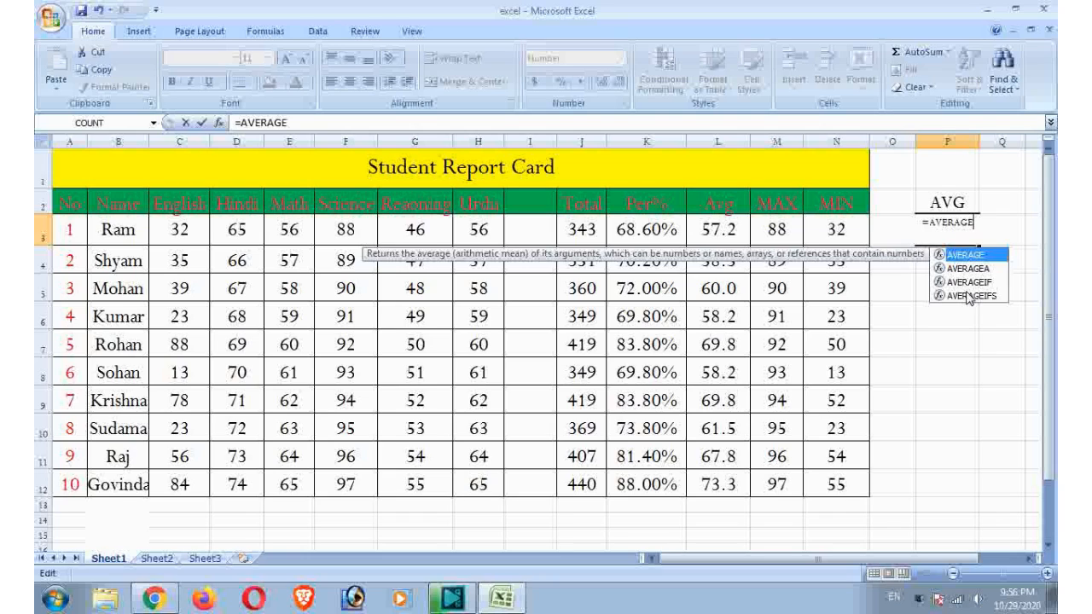
type("(")
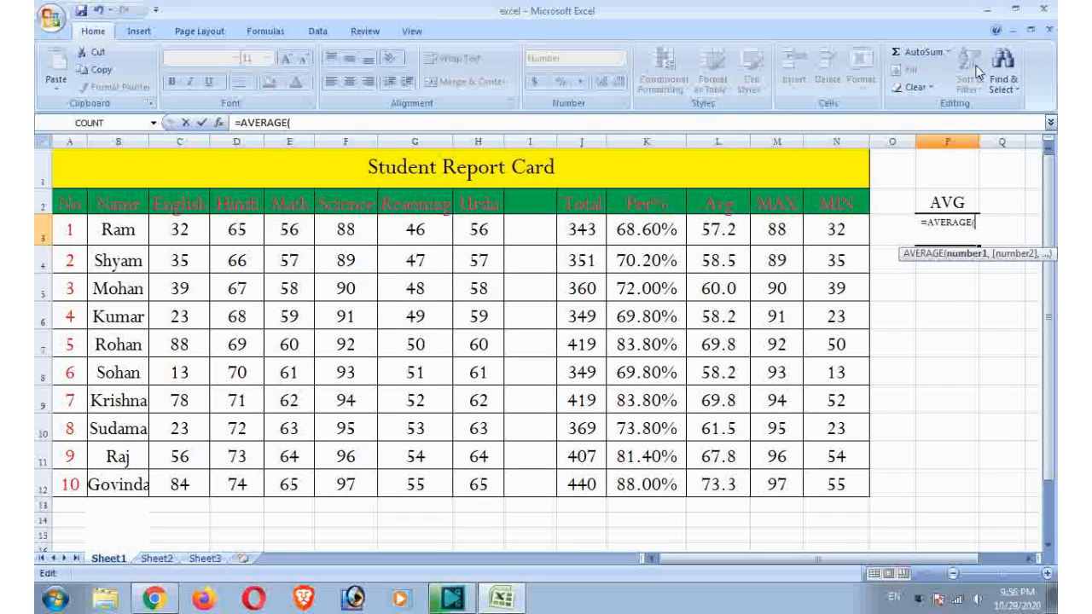
left_click(172, 231)
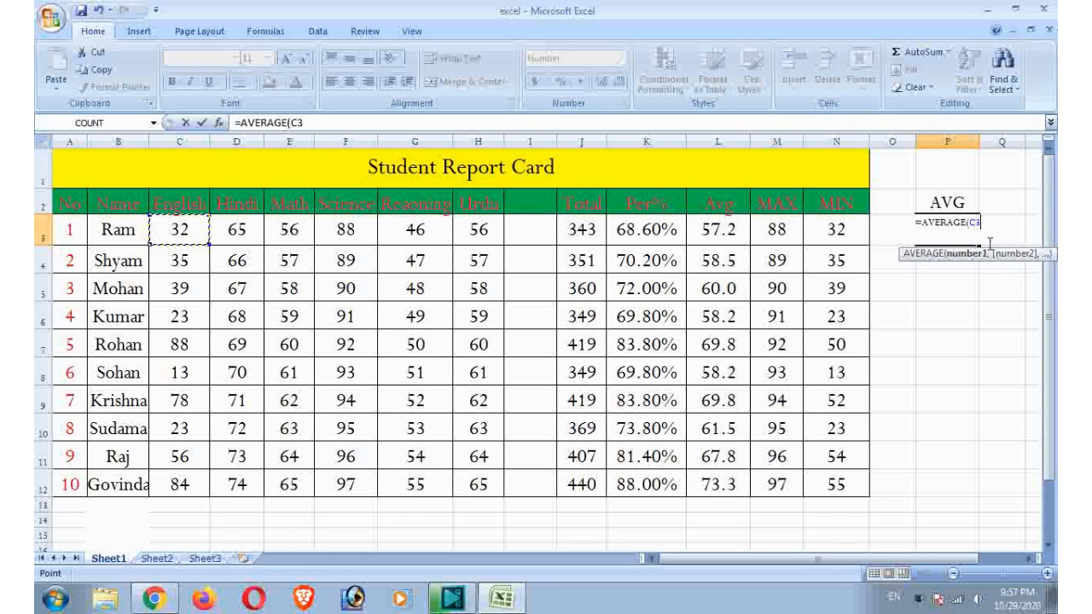
key("F8")
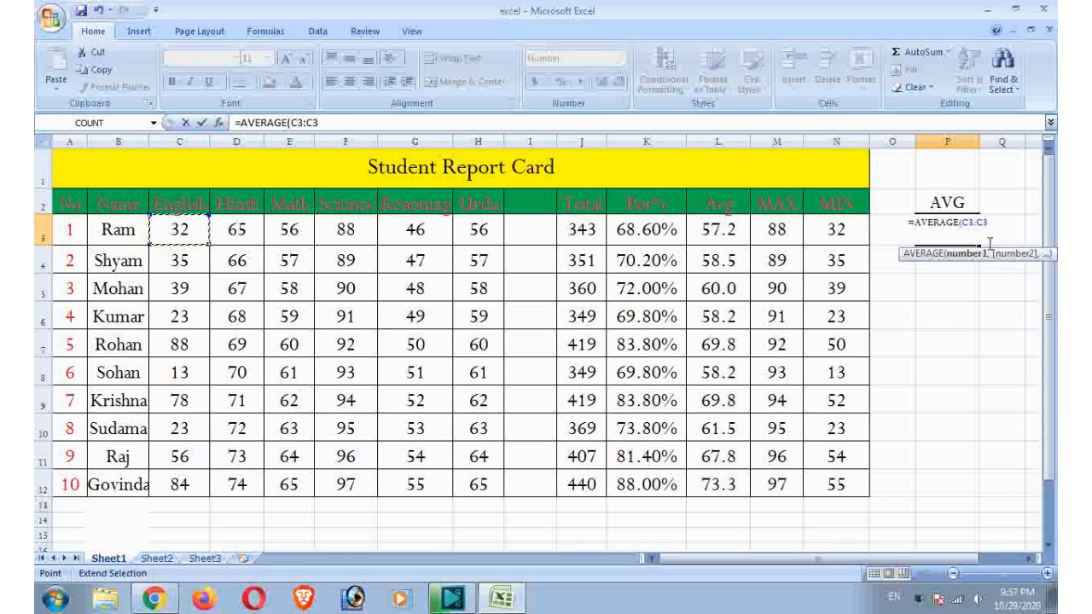
key("BackSpace")
key("BackSpace")
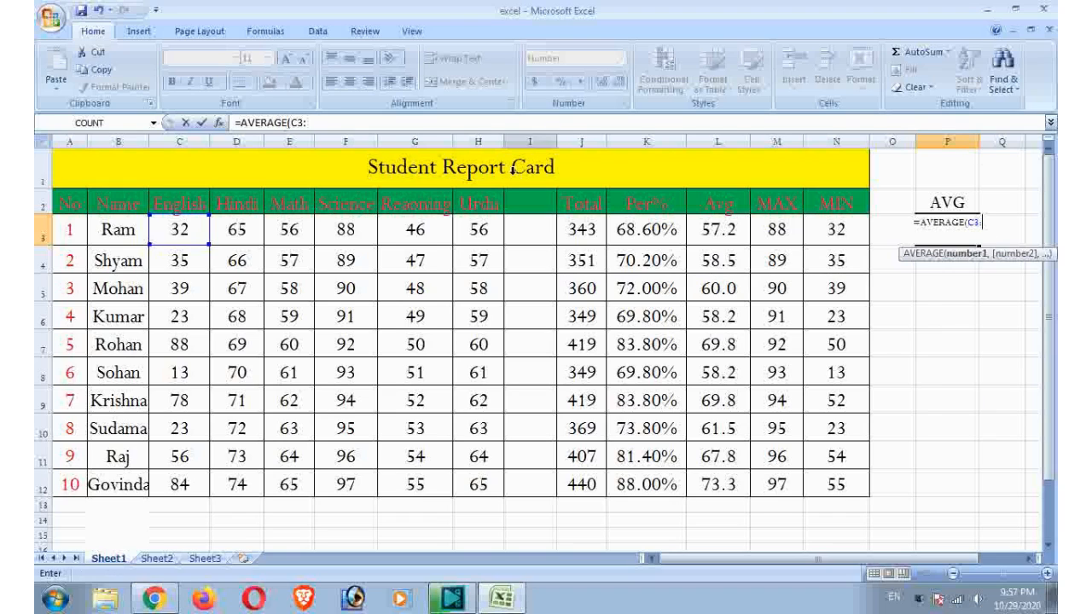
left_click(484, 229)
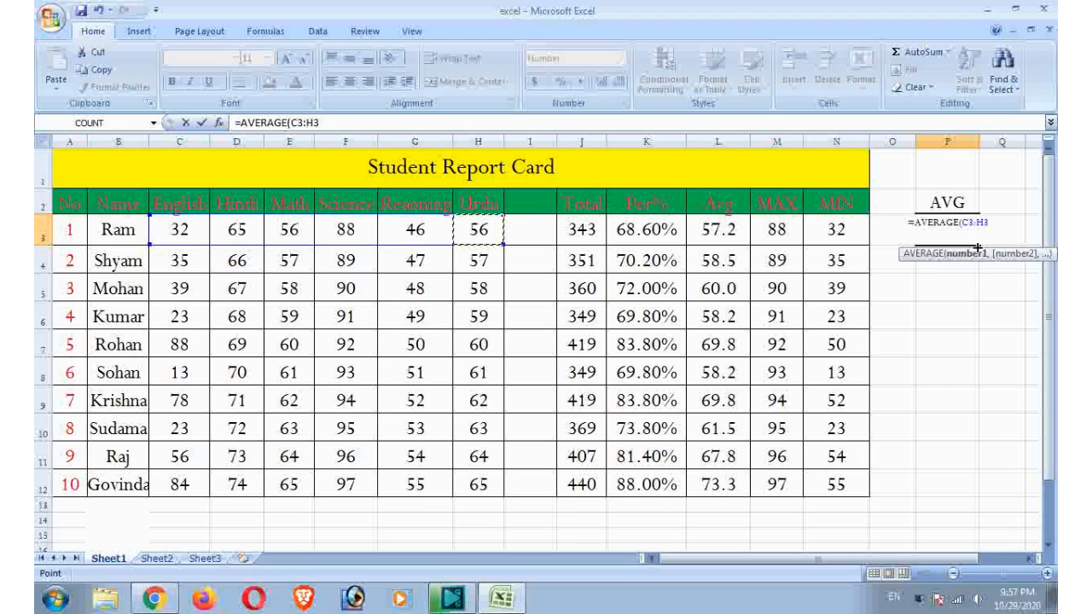
key("Return")
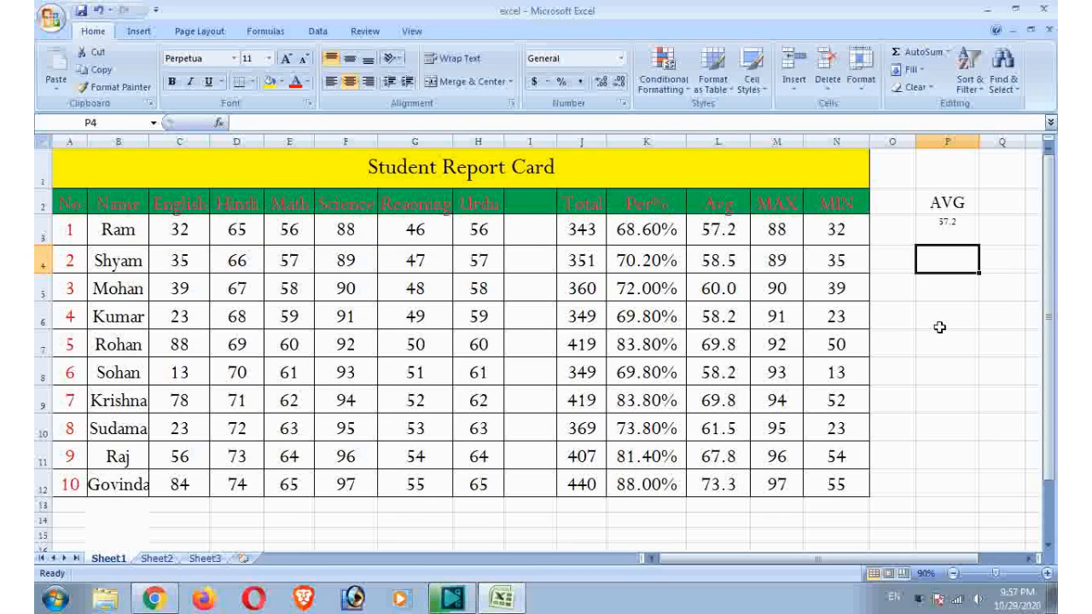
Step: Fill the average formula from P3 down to P12, and select the existing Avg values in L3:L12 for comparison
left_click(963, 239)
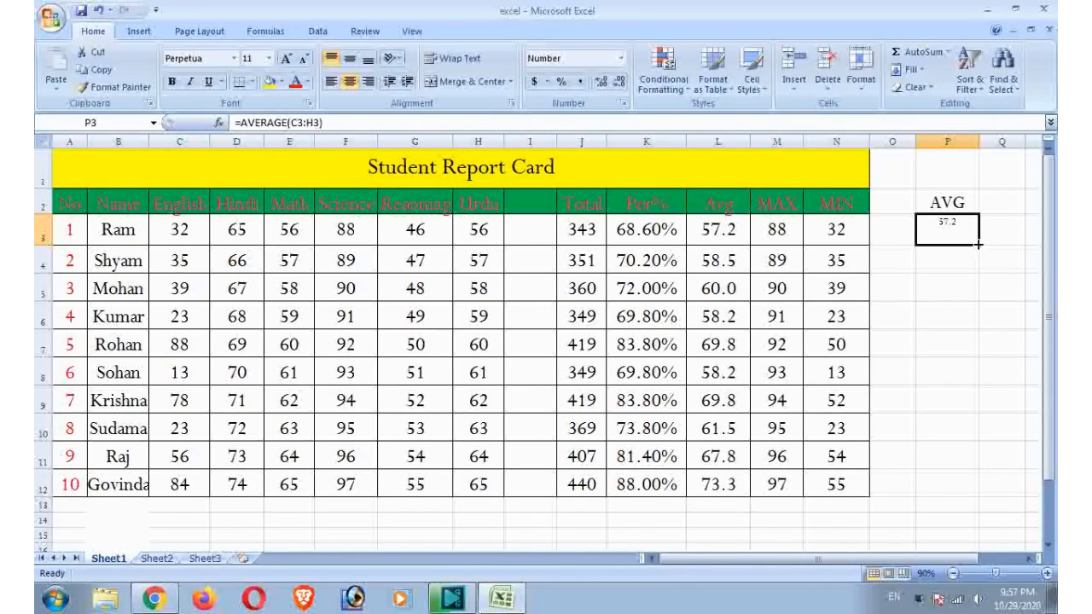
left_click_drag(977, 242, 982, 489)
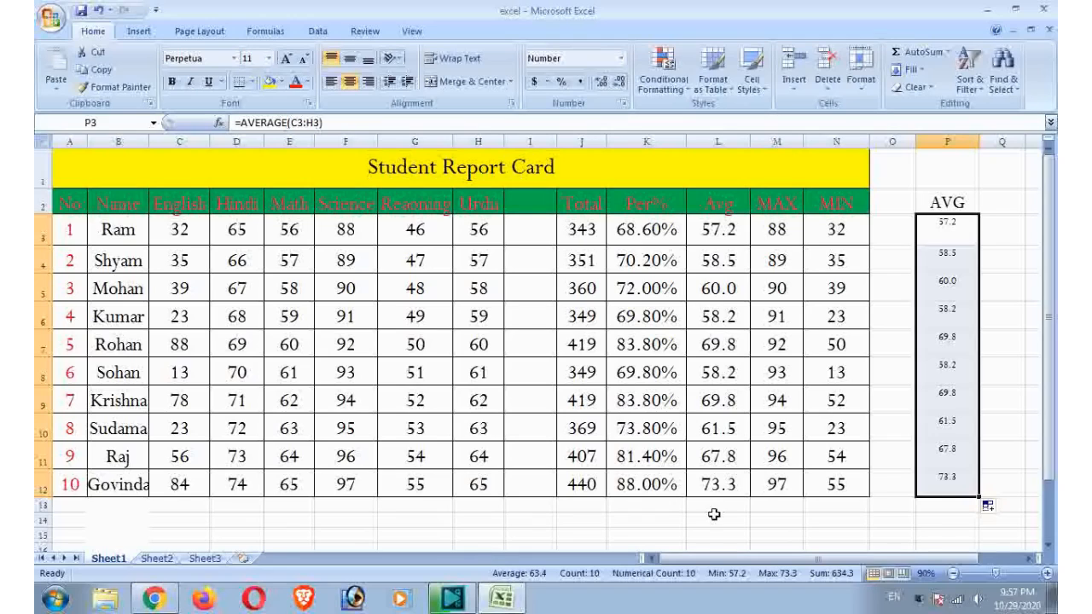
left_click_drag(699, 239, 731, 481)
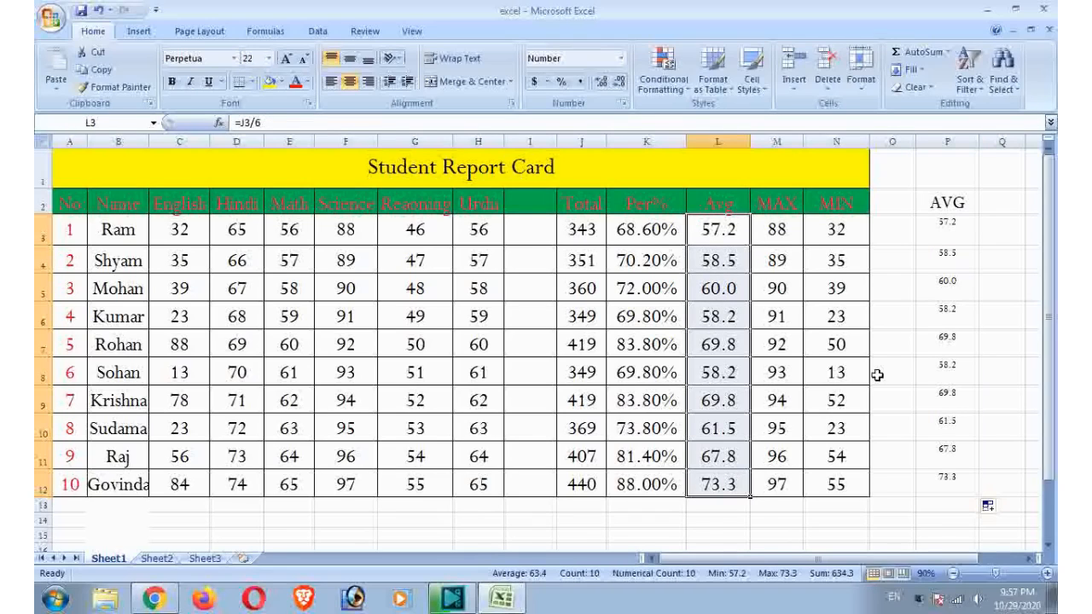
Step: Undo the fill of the average formula below P3 and erase the formula from cell P3
left_click(926, 232)
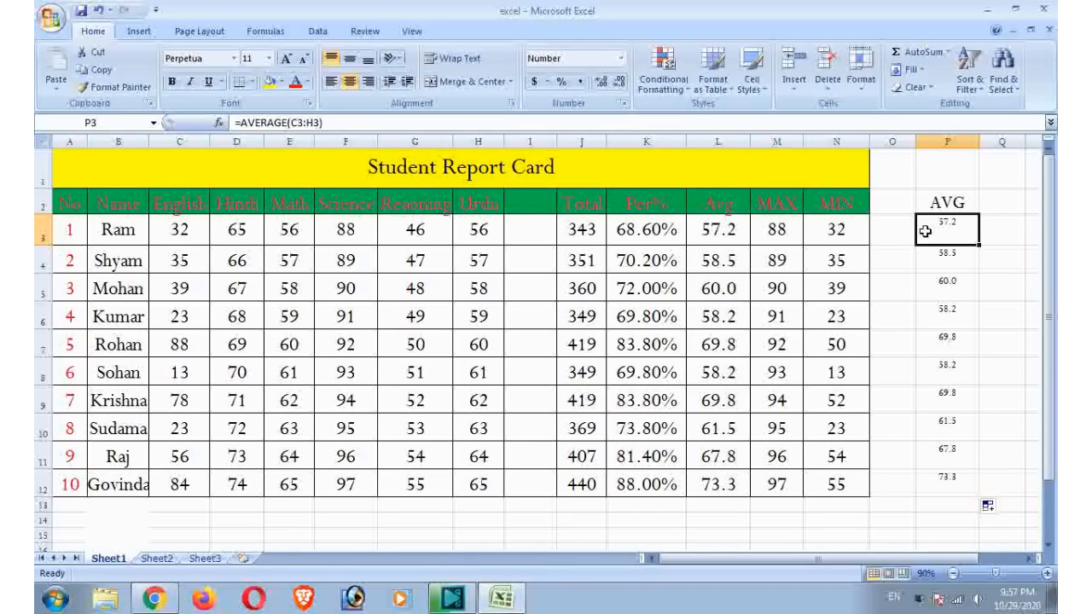
key("ctrl+z")
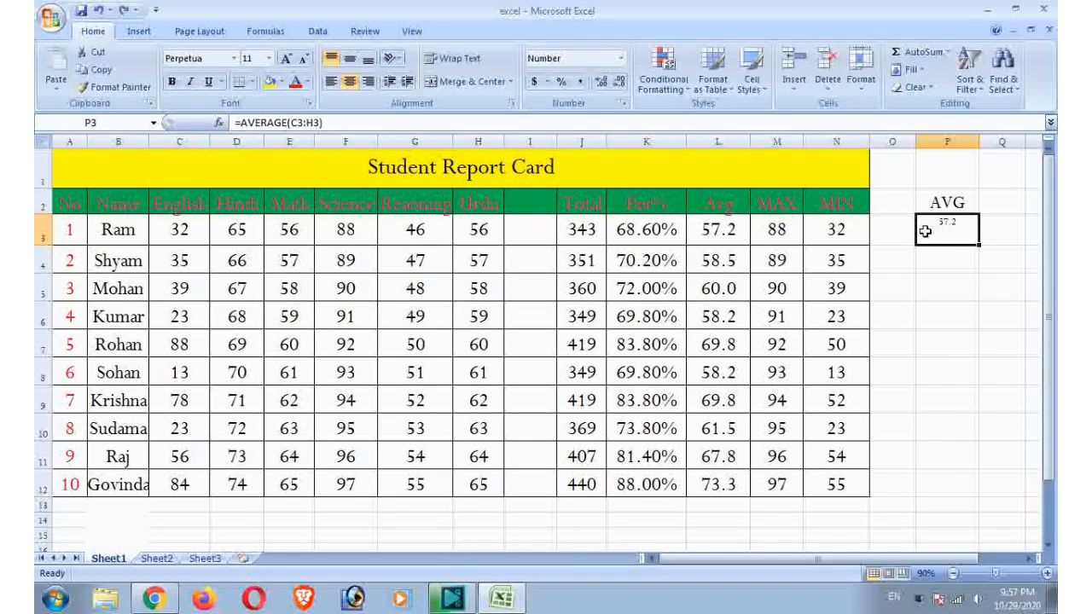
key("BackSpace")
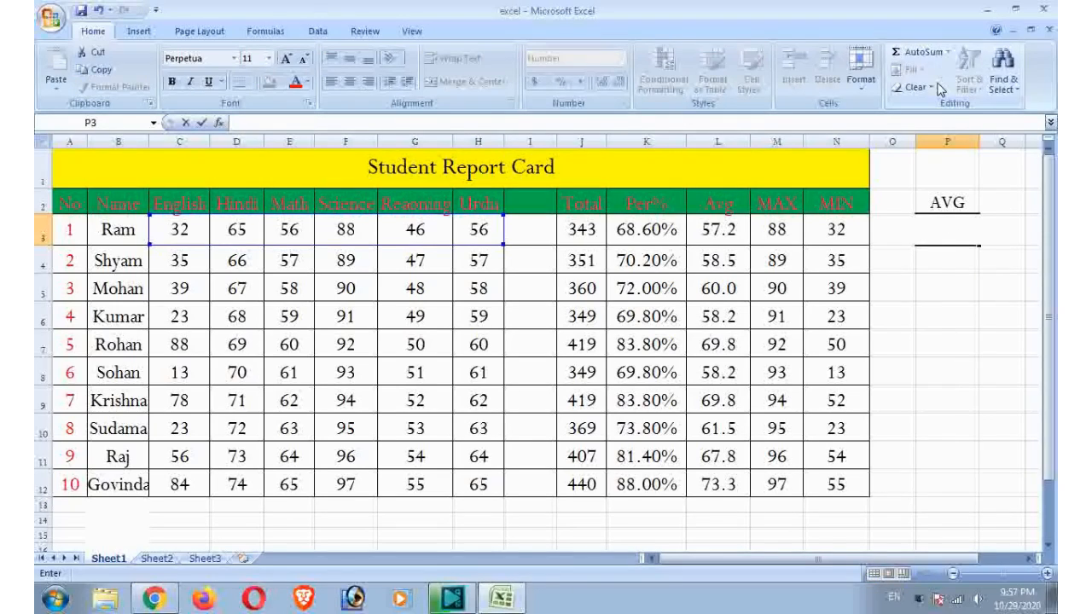
Step: Replace the header in cell P2 with COUNT and widen column P slightly
left_click(956, 203)
type("CO")
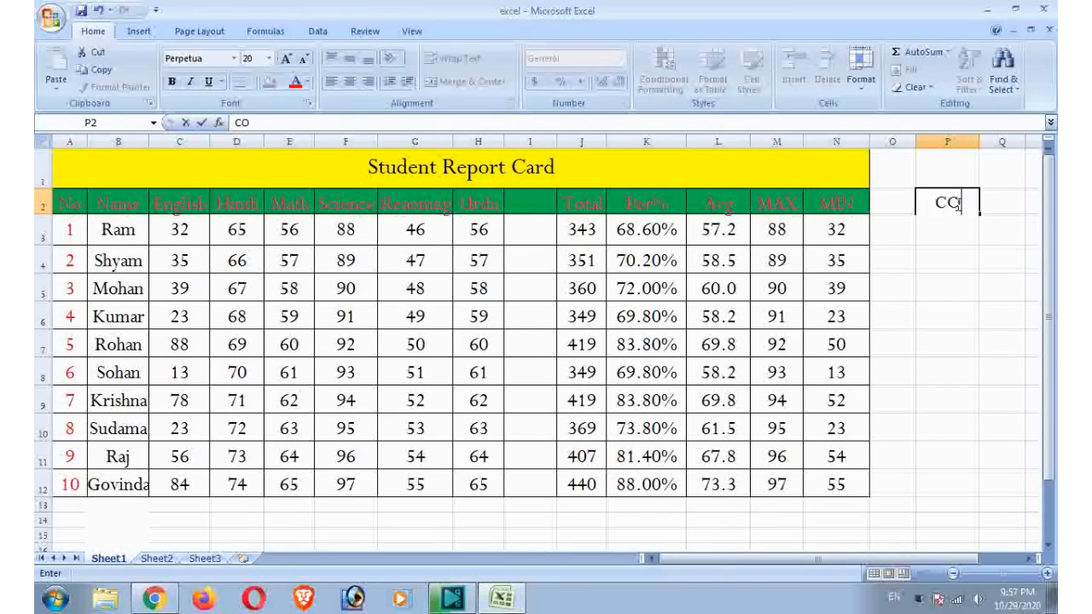
type("UNT")
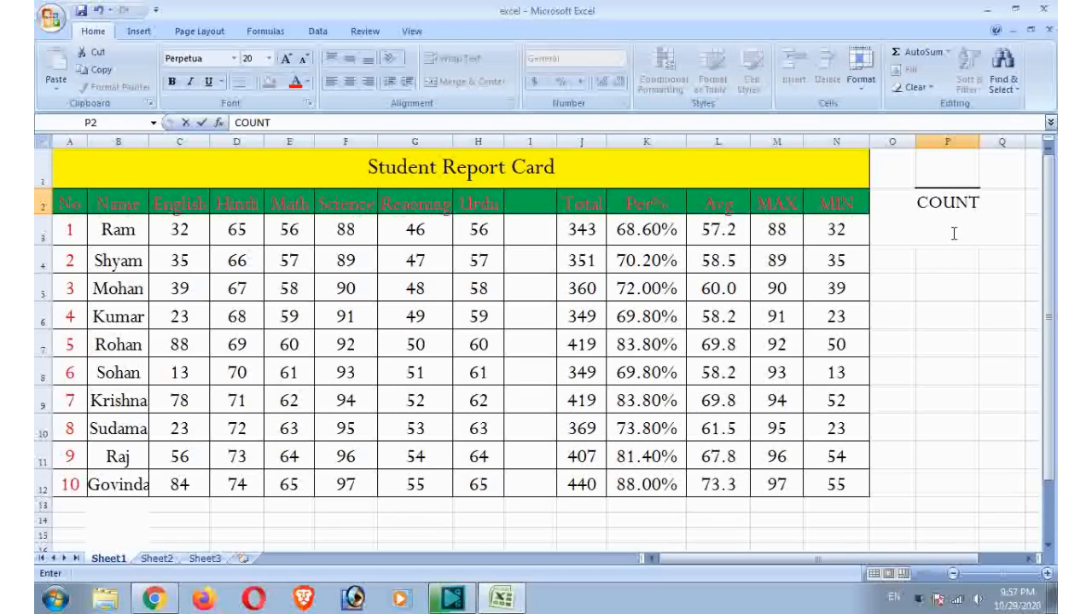
key("F2")
key("Return")
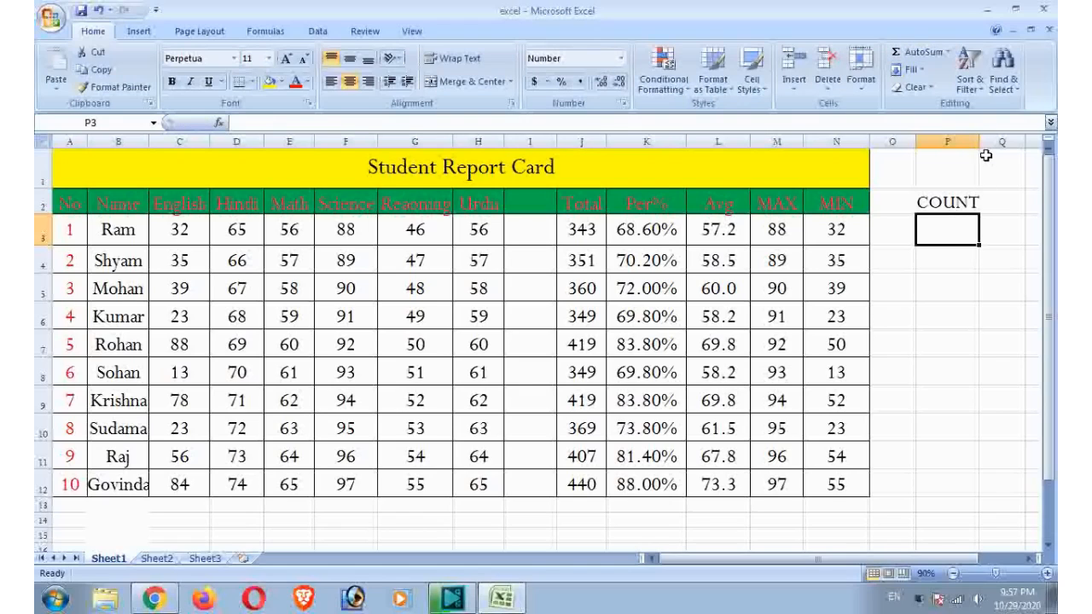
left_click_drag(979, 142, 987, 141)
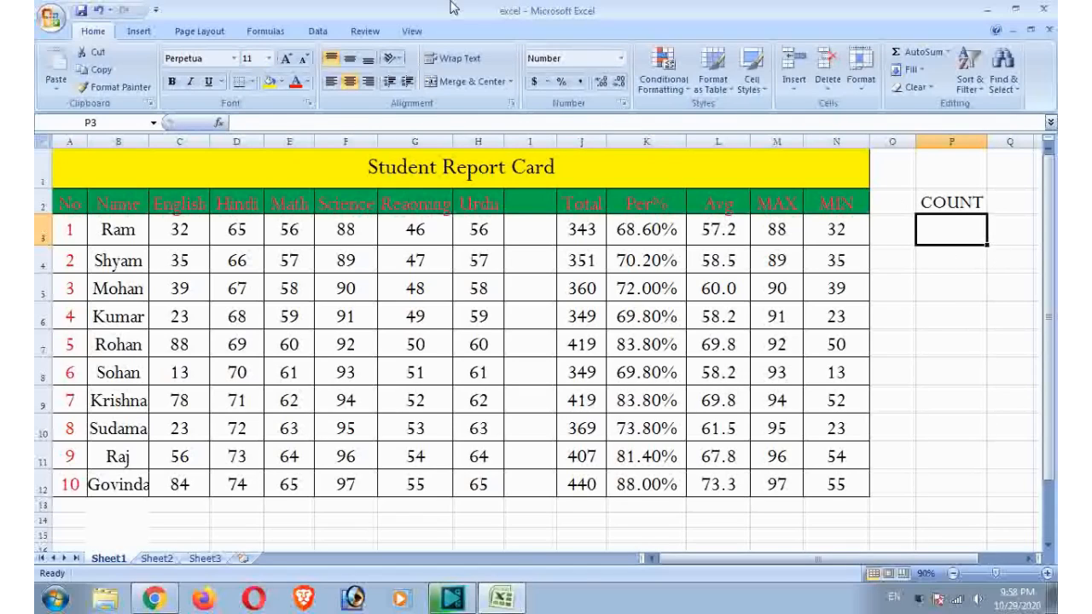
Step: Insert the AutoSum Count Numbers function in cell P3 for the first student's six subject marks, C3:H3
left_click(156, 220)
left_click_drag(156, 220, 491, 483)
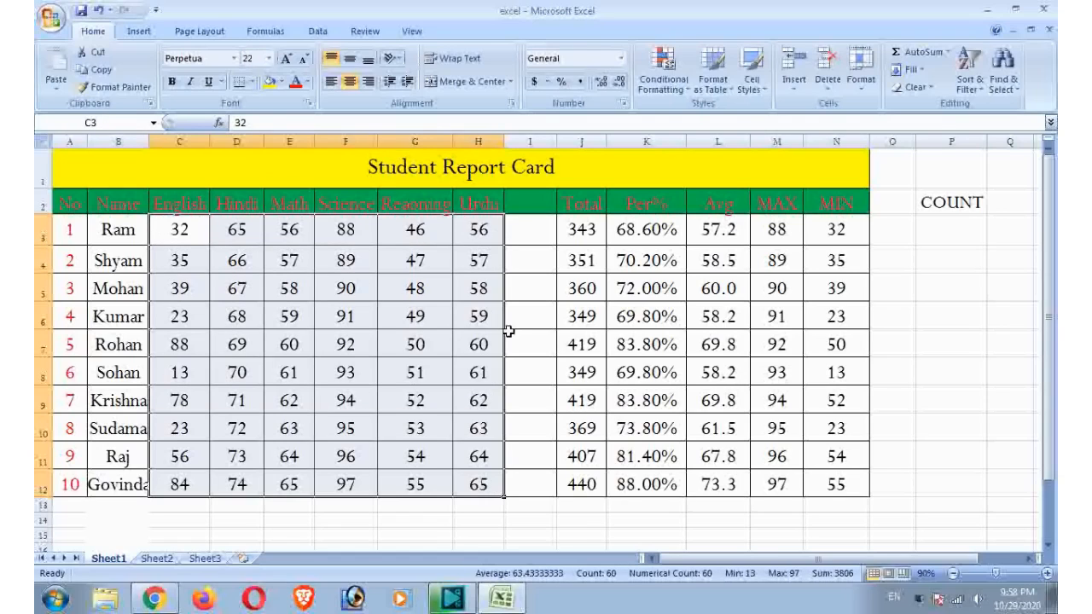
left_click(951, 234)
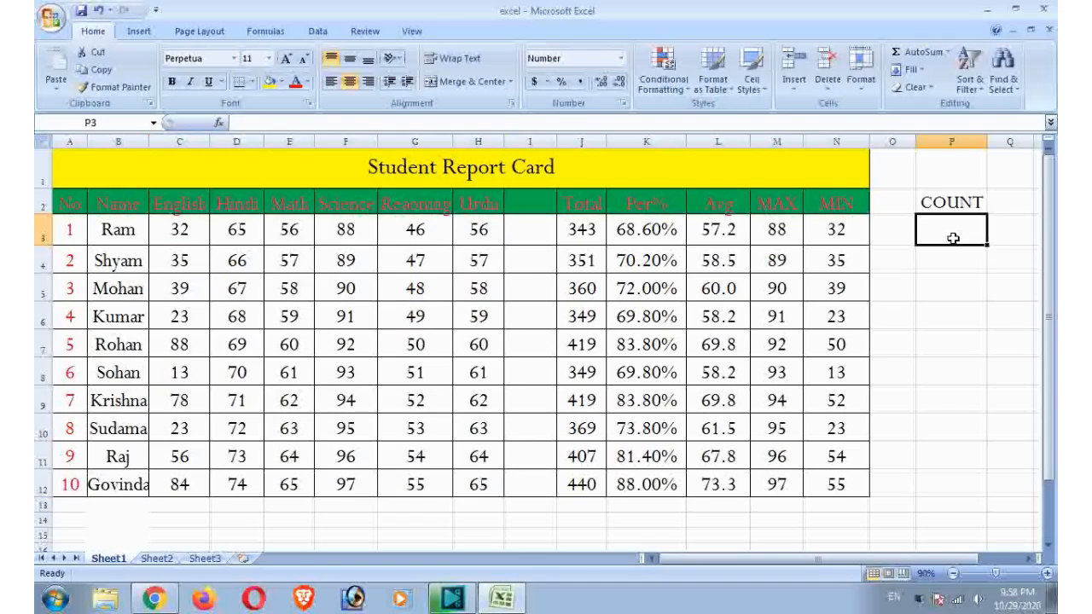
left_click(946, 52)
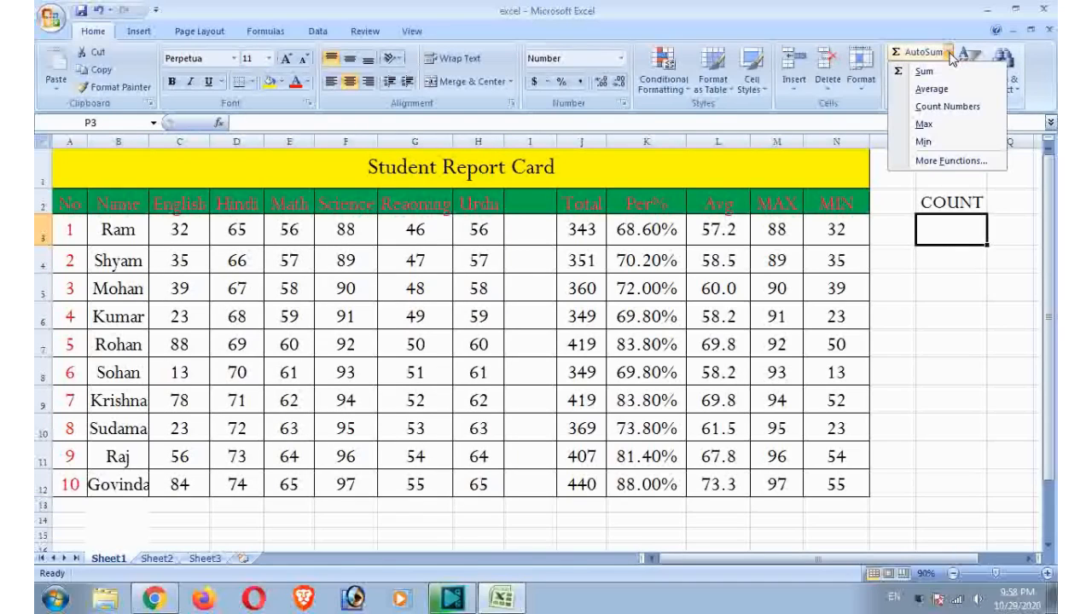
left_click(945, 107)
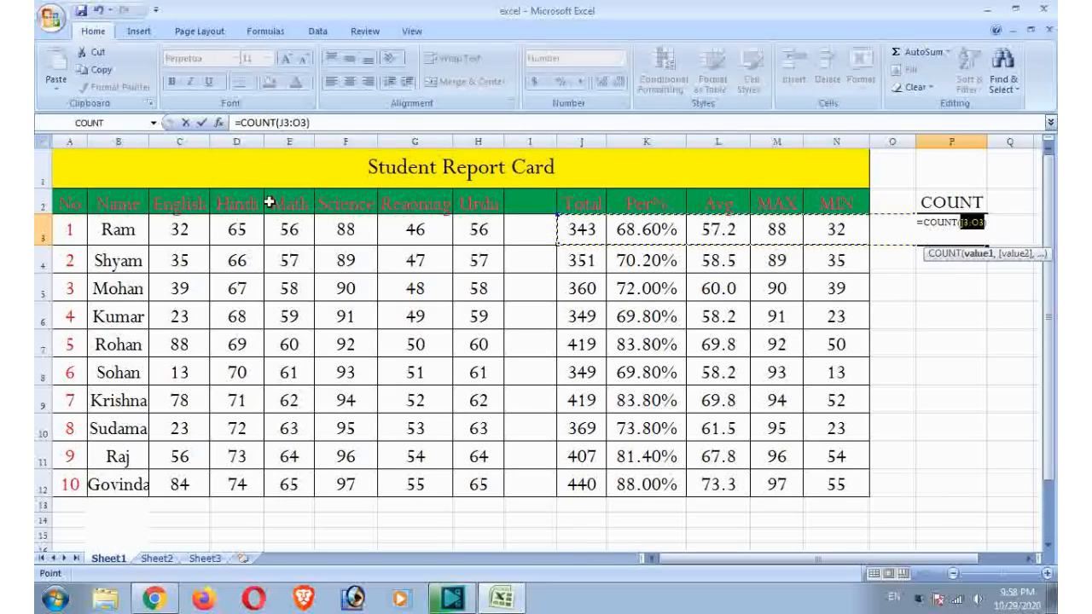
left_click_drag(158, 223, 470, 235)
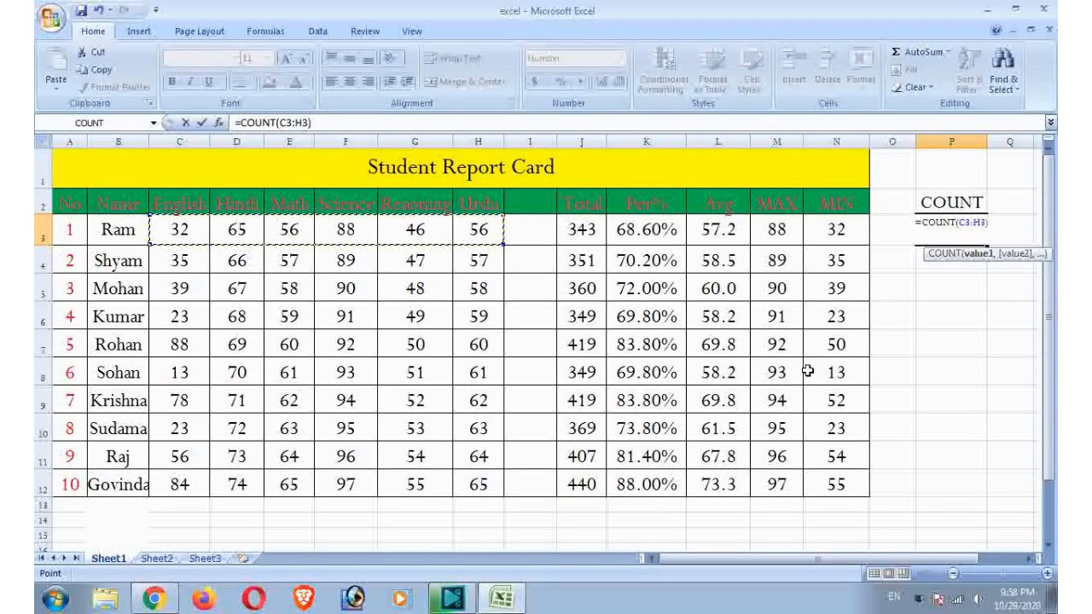
key("Return")
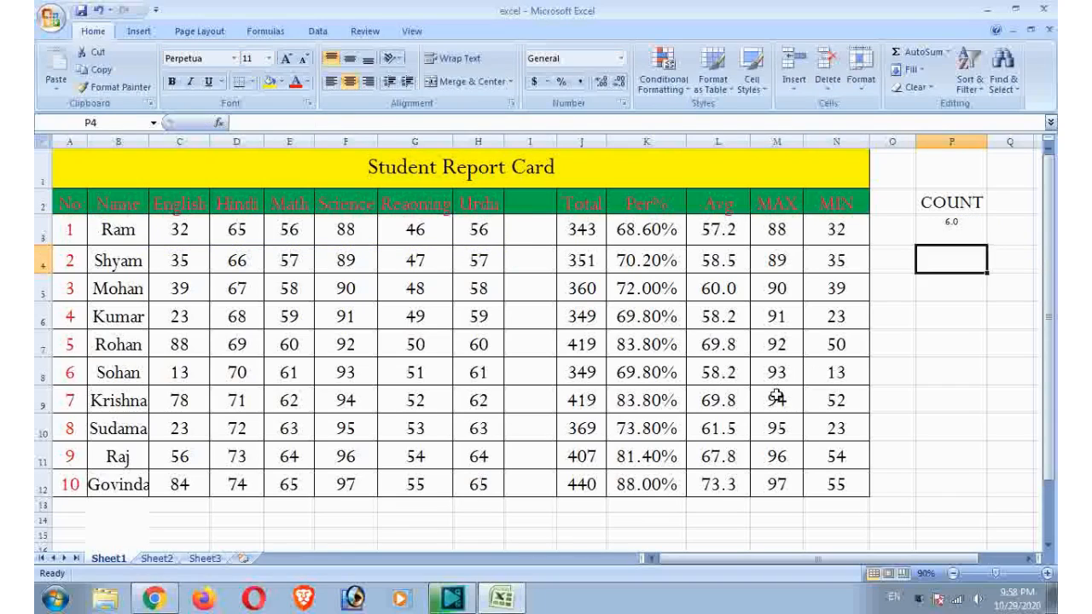
Step: Show the count in P3 without decimals and fill the formula down to P12
left_click(963, 231)
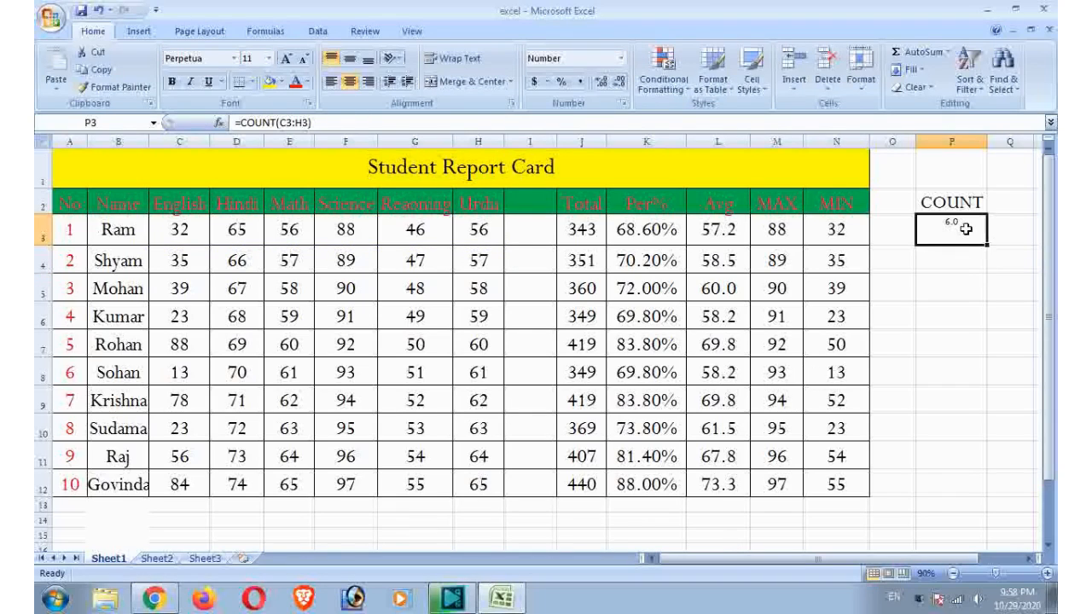
left_click(620, 83)
left_click_drag(986, 245, 986, 497)
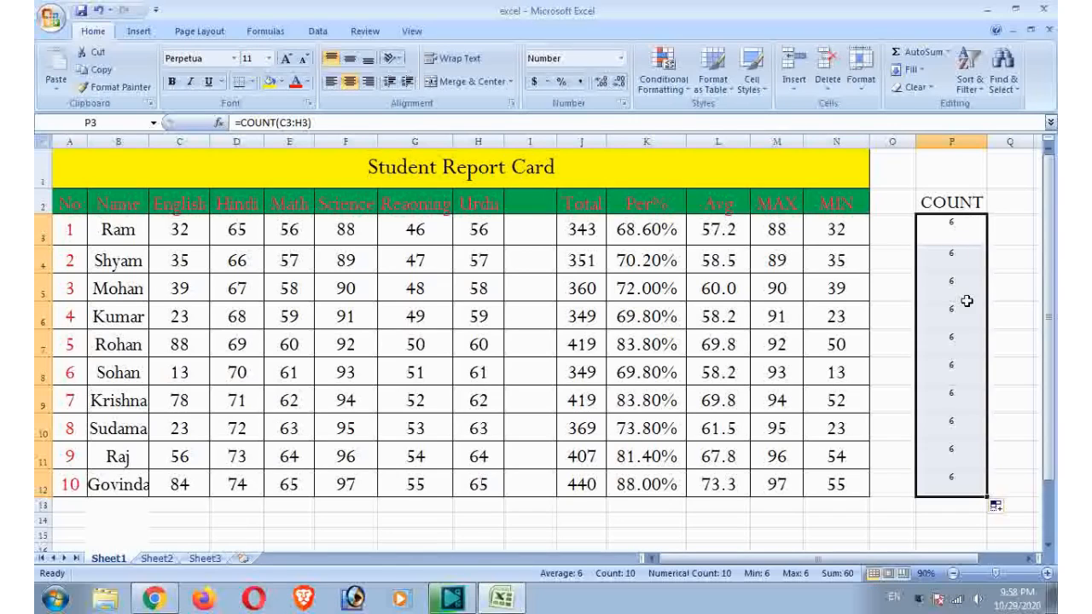
mouse_move(1050, 272)
left_mouse_down()
mouse_move(1050, 334)
mouse_move(1051, 270)
mouse_move(1050, 282)
left_mouse_up()
left_click(430, 453)
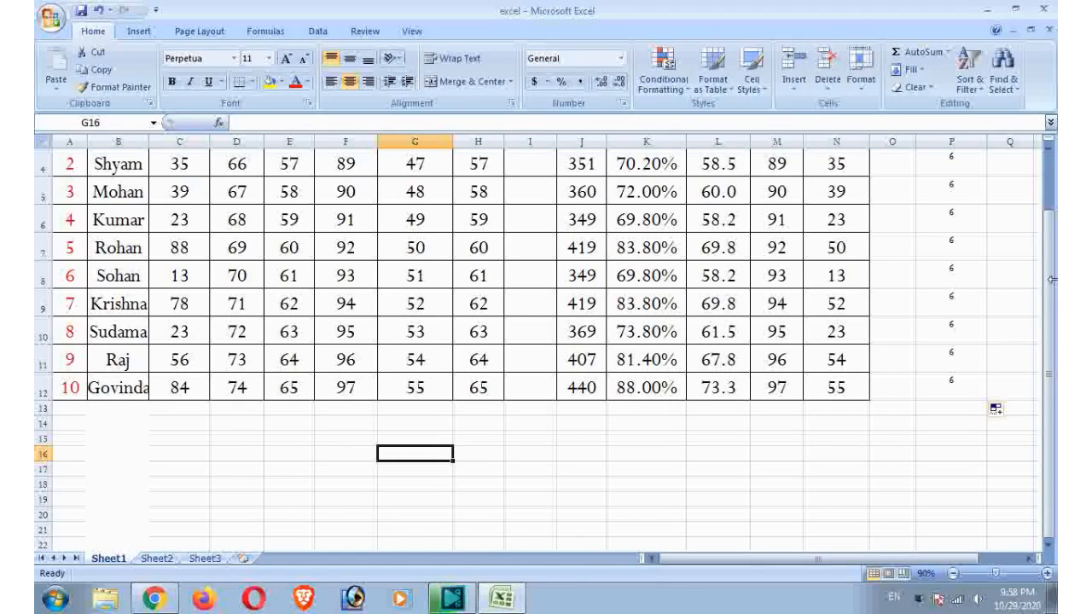
left_click_drag(1052, 279, 1056, 254)
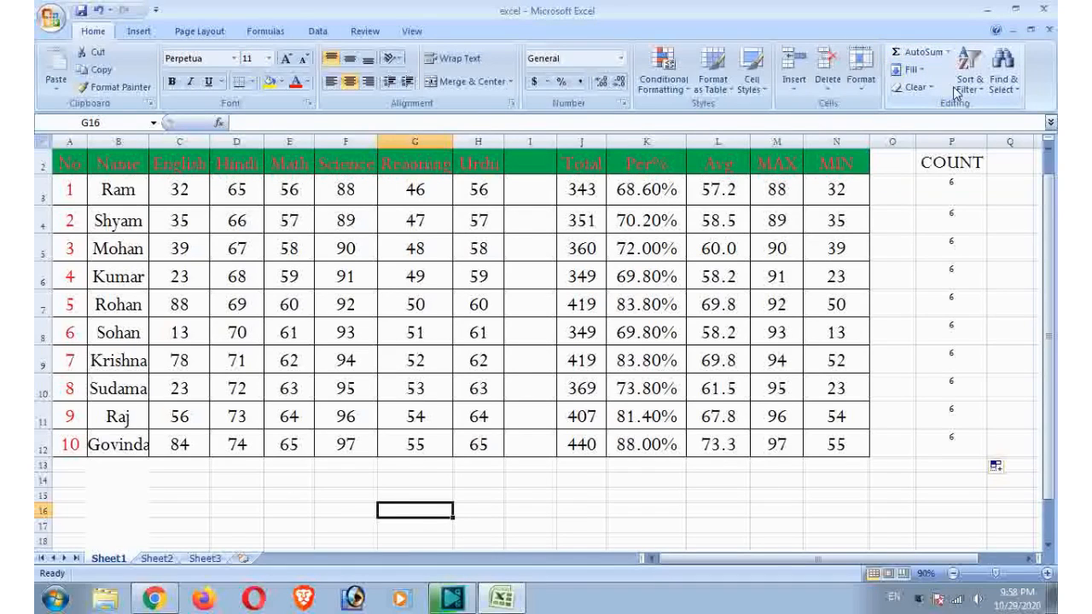
Step: Undo the fill of the count formula below P3 and erase the formula from cell P3
scroll(1005, 228, "up", 1)
left_click(963, 229)
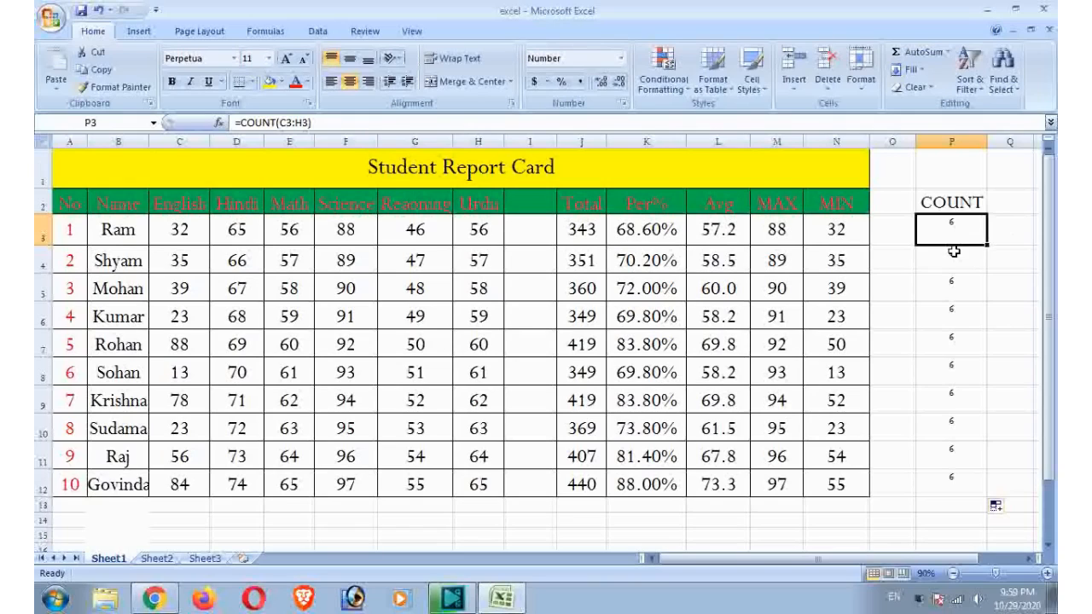
key("ctrl+z")
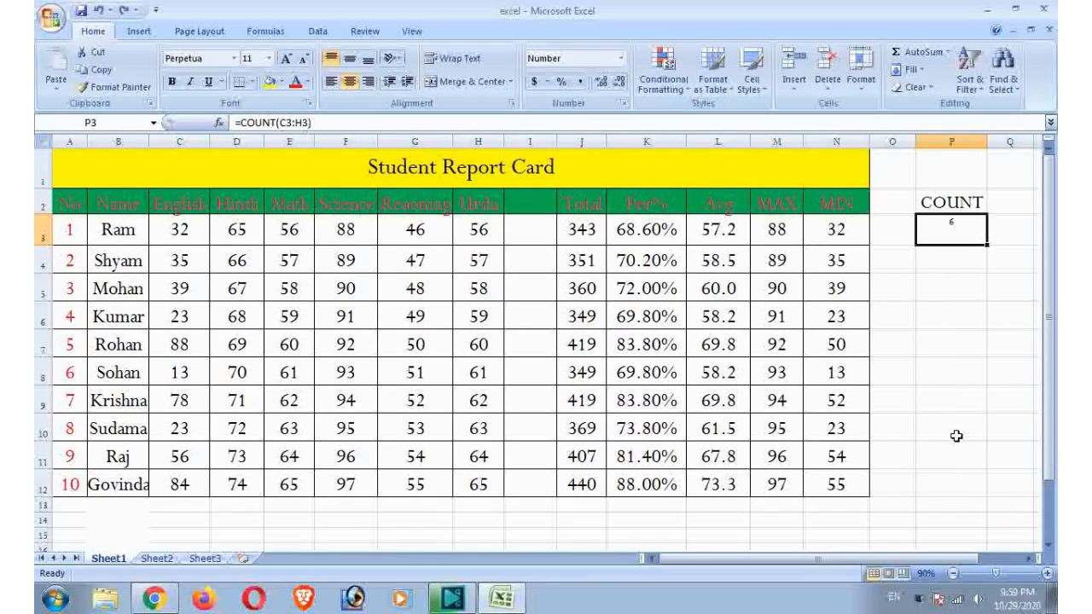
key("BackSpace")
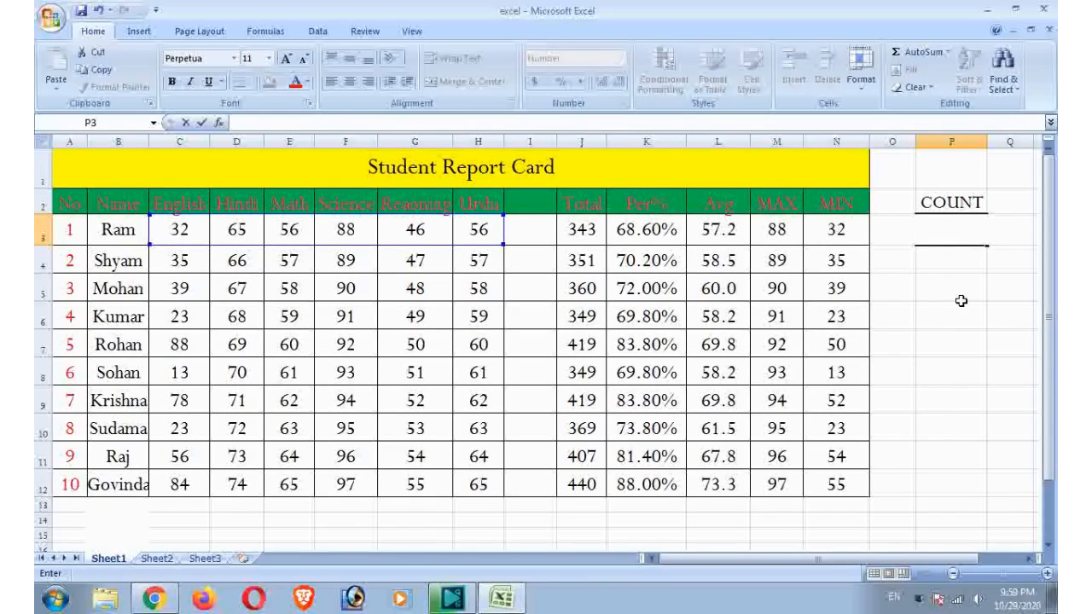
type("COU")
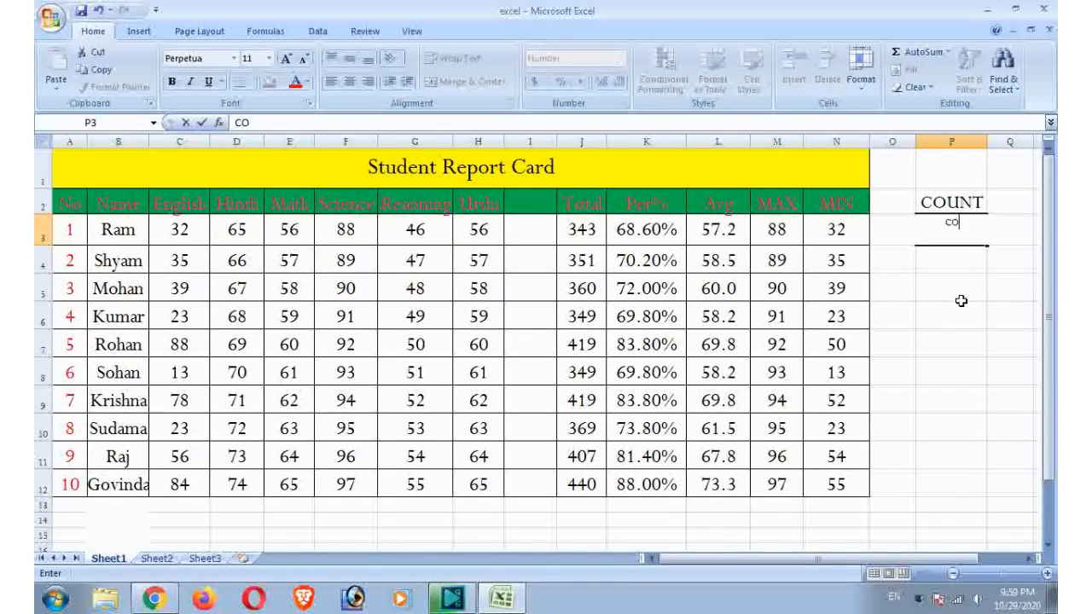
key("BackSpace")
key("BackSpace")
type("+")
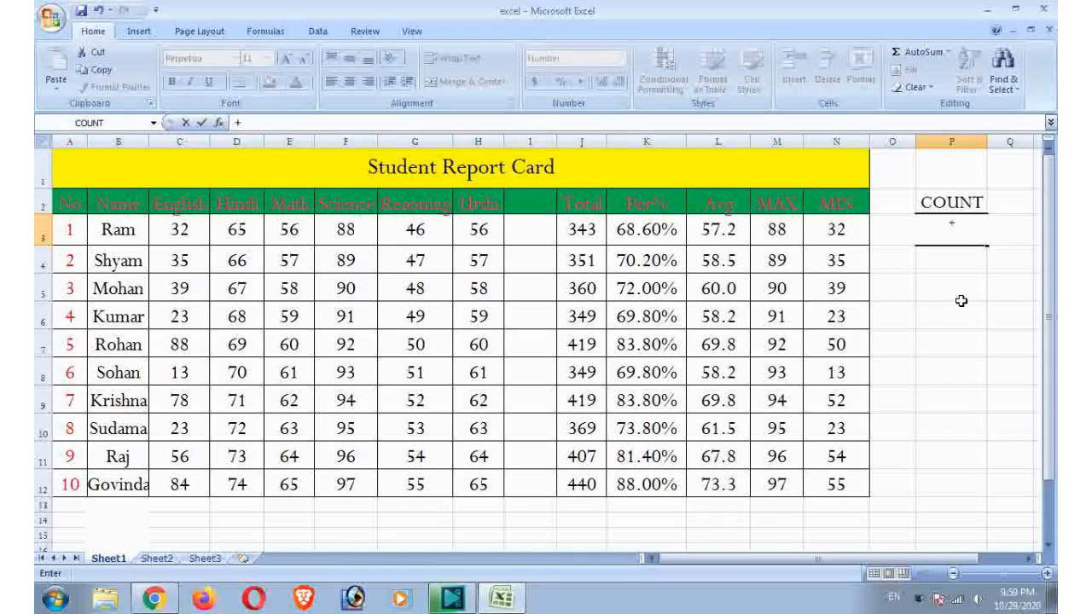
key("BackSpace")
Step: Enter the formula =COUNT(C3:H3) manually in cell P3 to count the first student's subject marks
type("=CO")
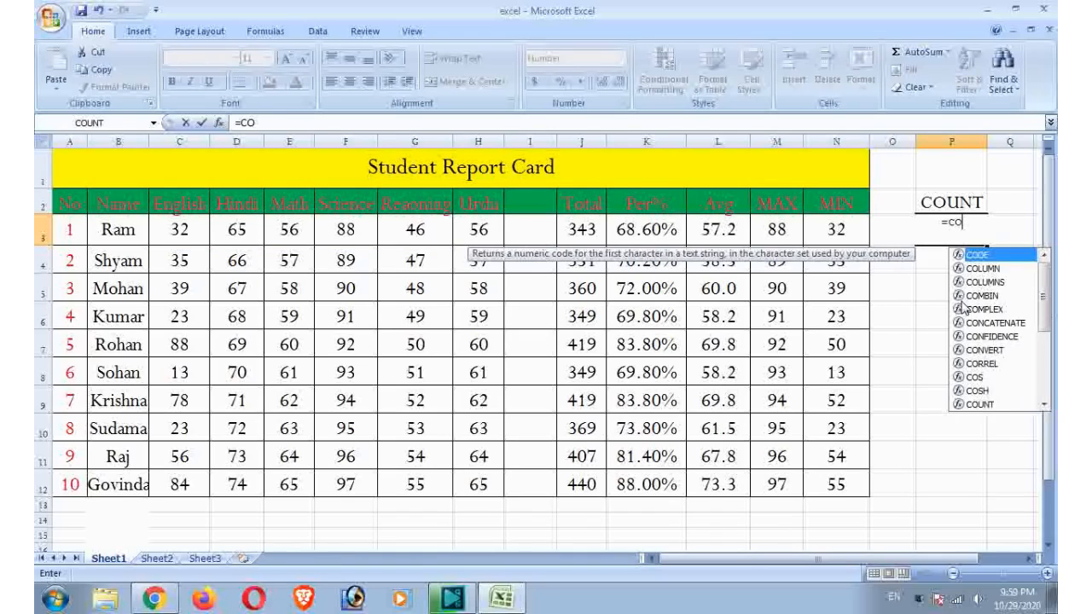
type("UNT")
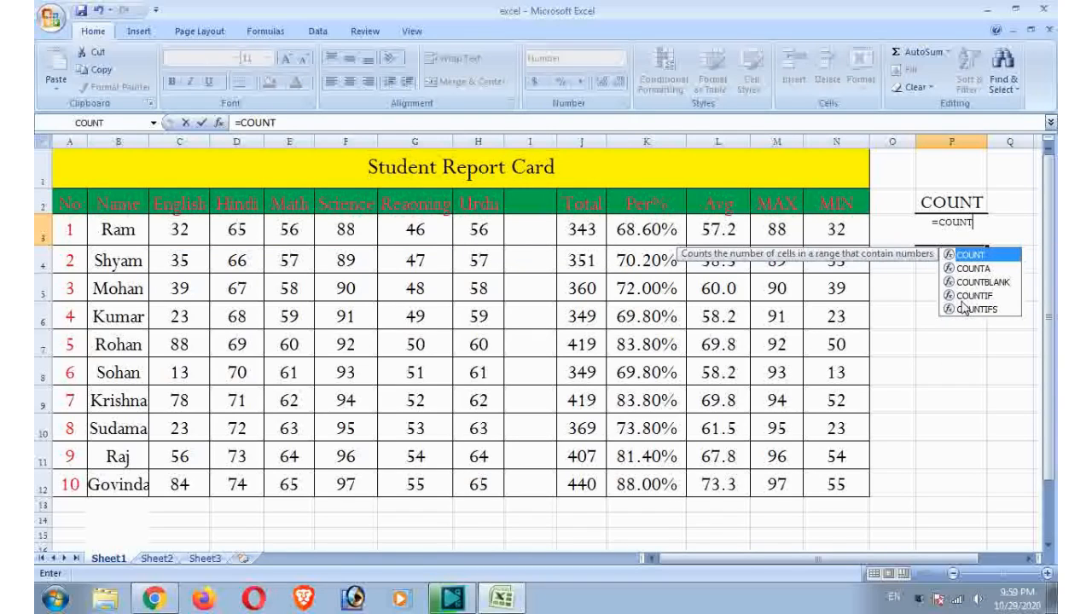
type("(")
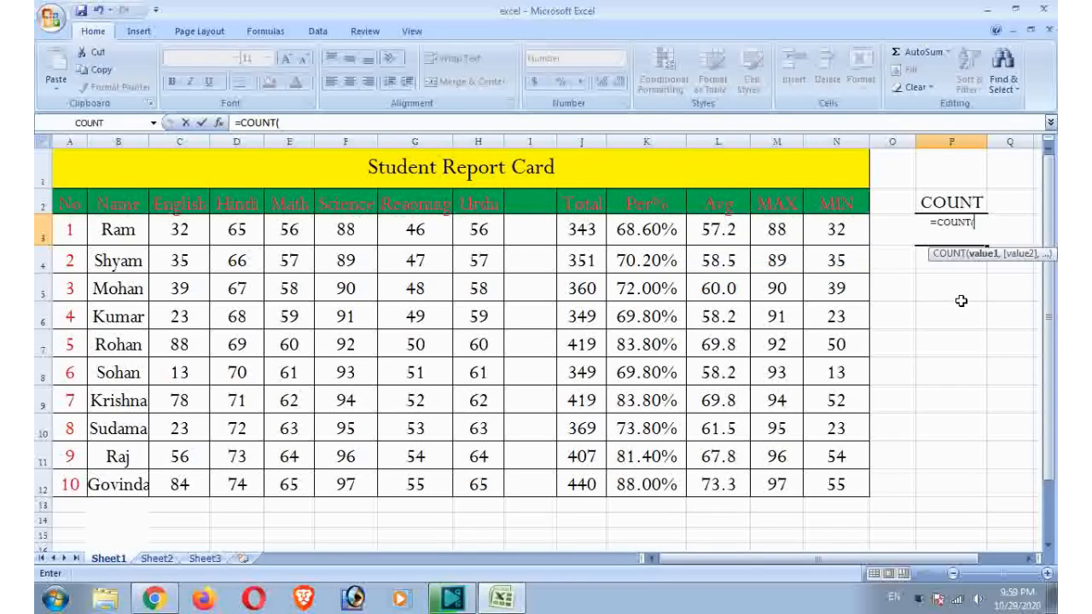
left_click(153, 238)
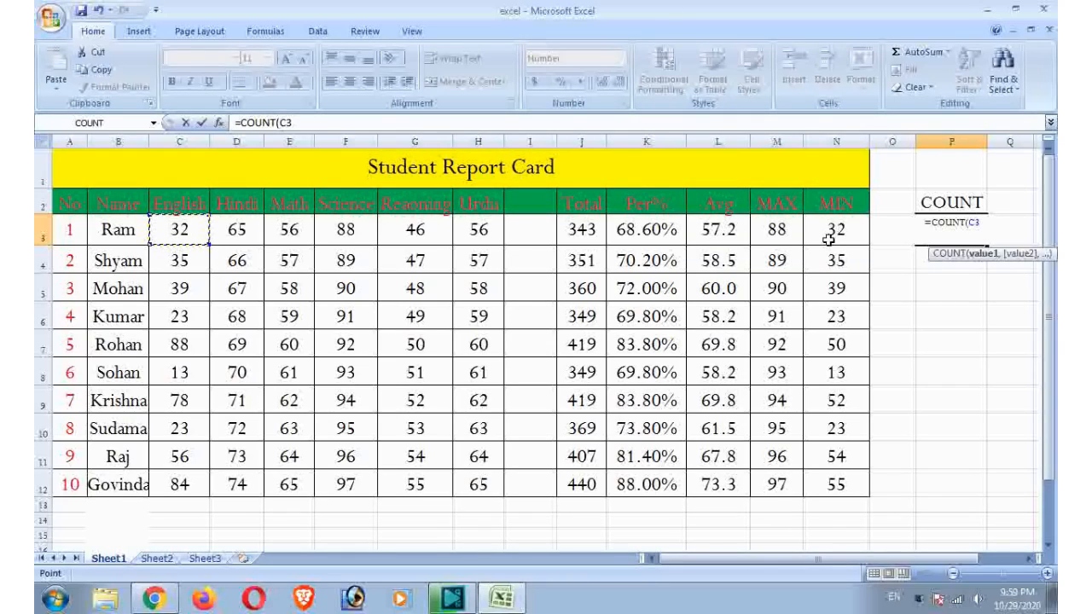
type(":C")
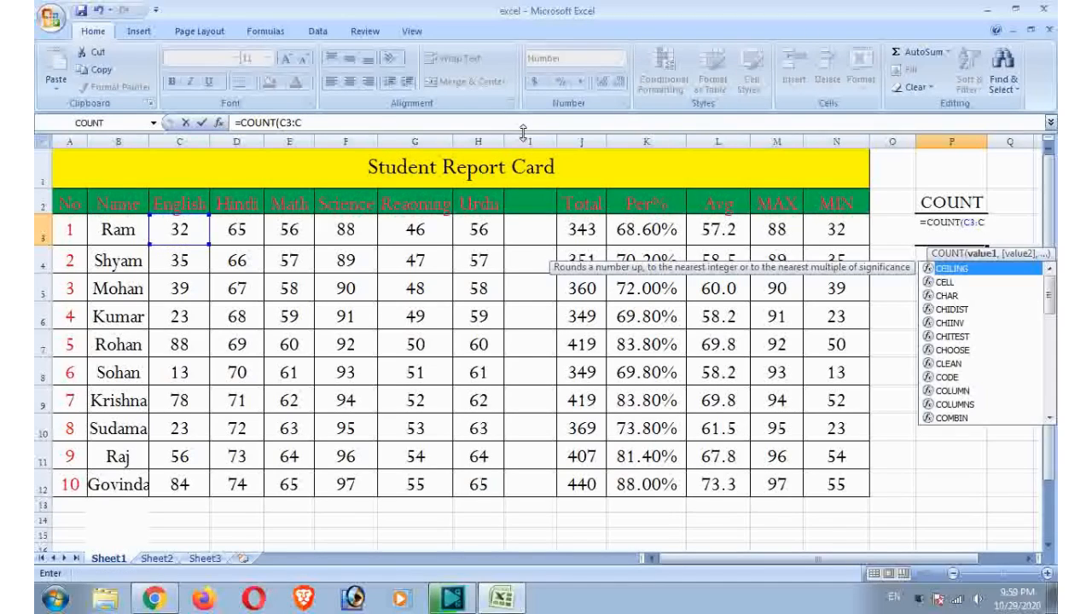
key("BackSpace")
left_click(479, 229)
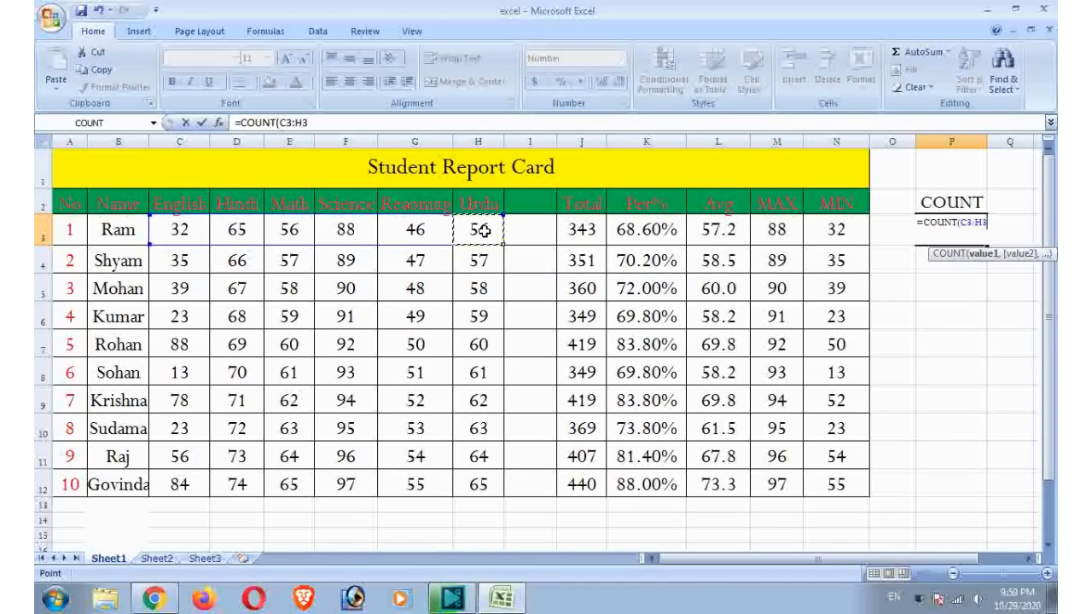
key("Return")
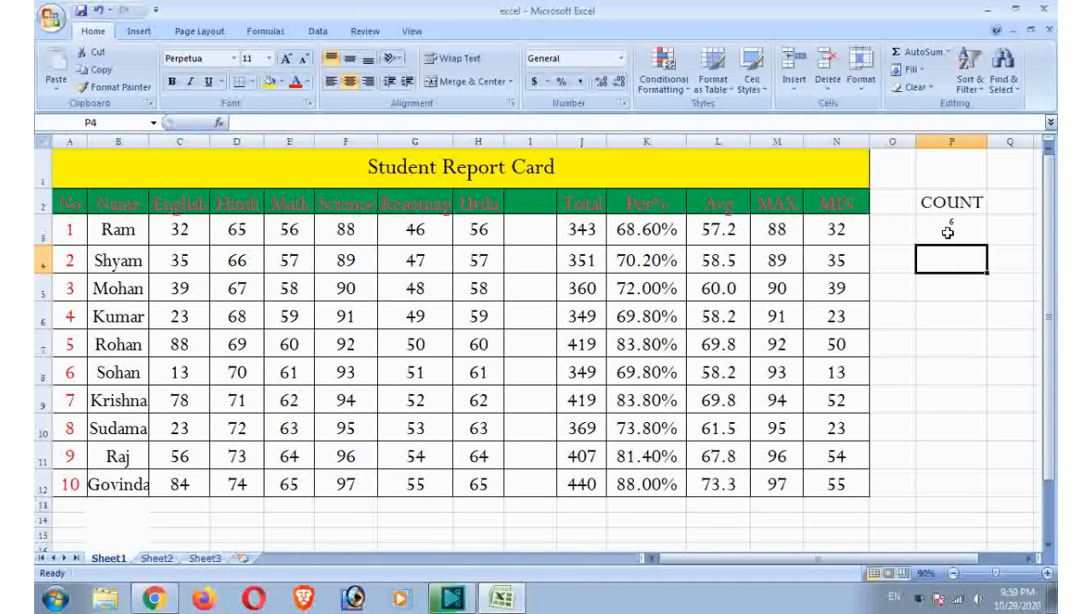
Step: Calculate the average of all students' subject marks, C3:H12, in cell G14 with the AutoSum Average function
scroll(943, 237, "down", 3)
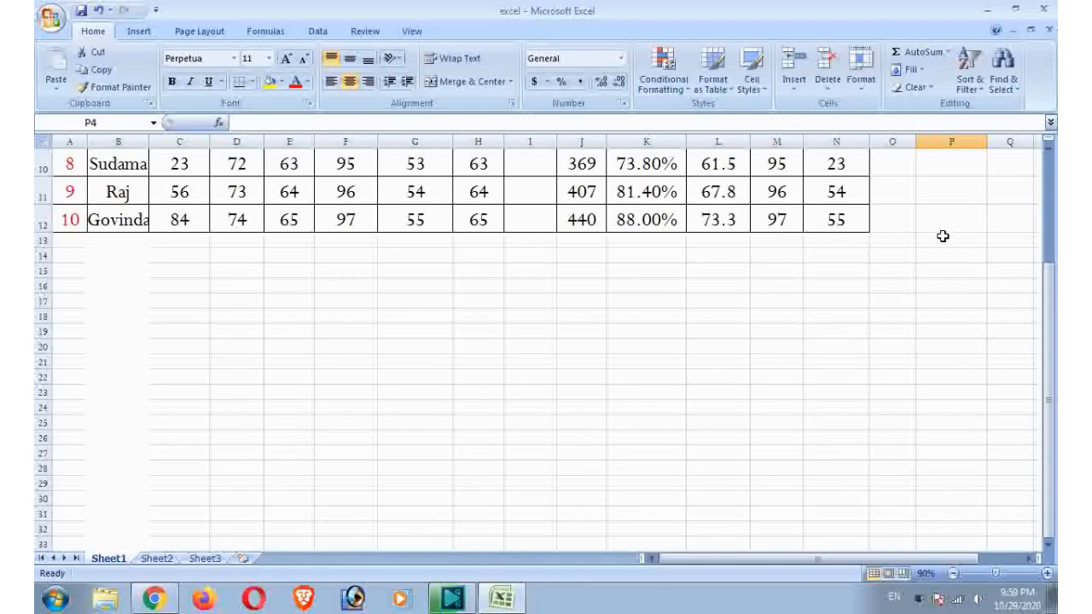
left_click(425, 301)
scroll(483, 404, "up", 3)
scroll(483, 404, "down", 1)
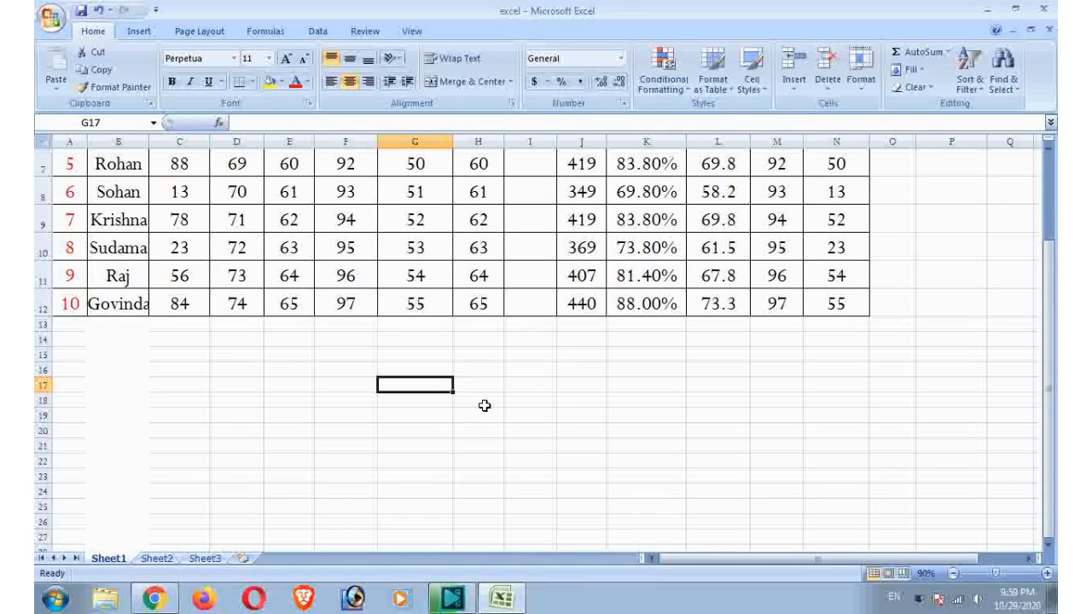
key("Up")
key("Up")
key("Up")
scroll(480, 395, "up", 1)
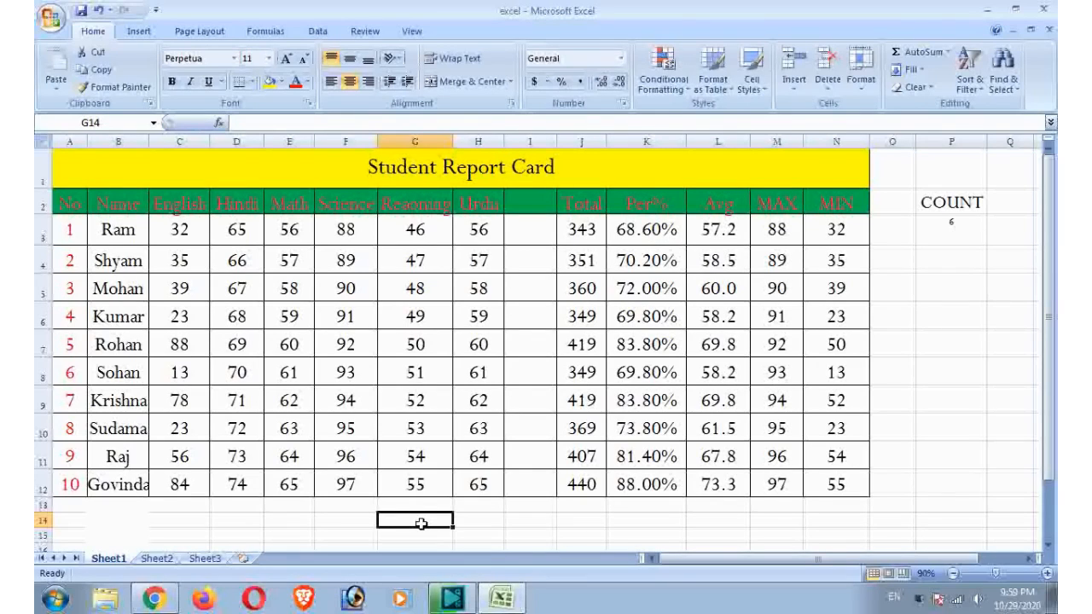
left_click(949, 52)
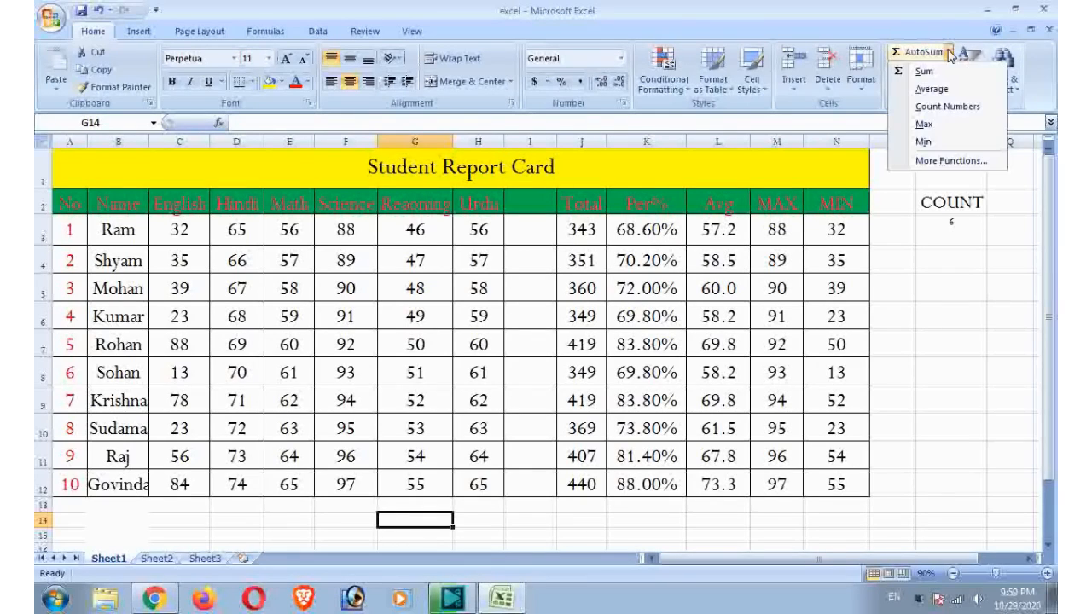
left_click(932, 89)
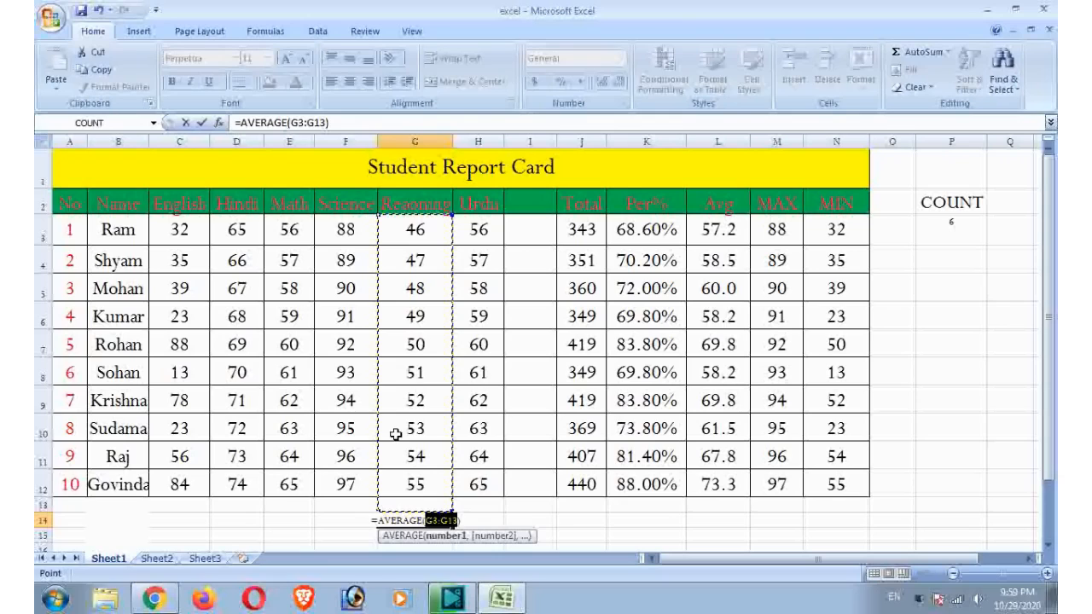
left_click_drag(154, 233, 483, 481)
key("Return")
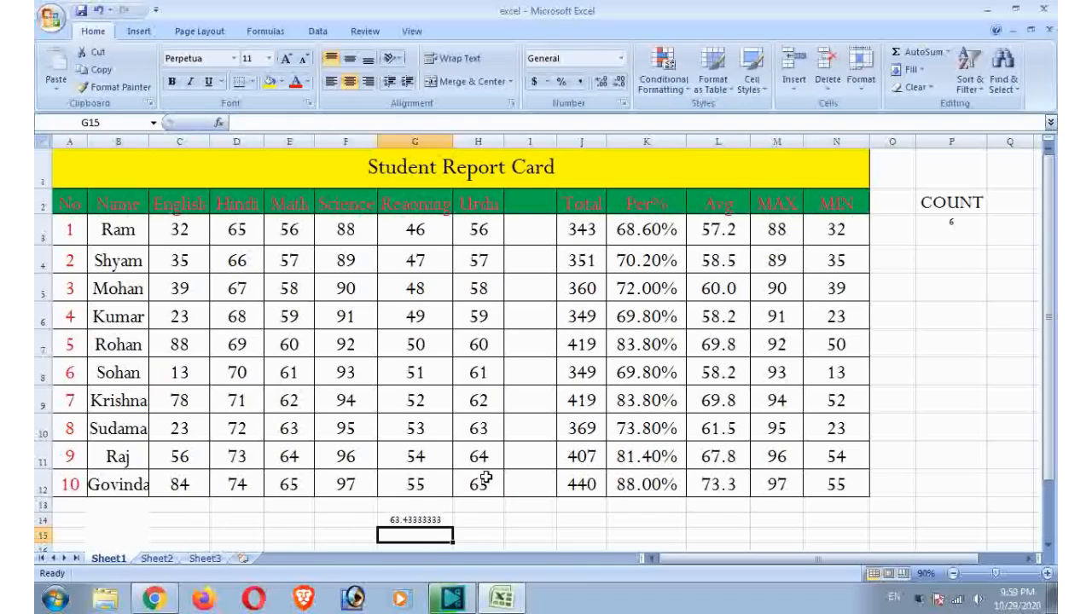
Step: Show the overall average in cell G14 with one decimal place
left_click(415, 520)
left_click(618, 82)
left_click(618, 82)
left_click(618, 82)
left_click(618, 82)
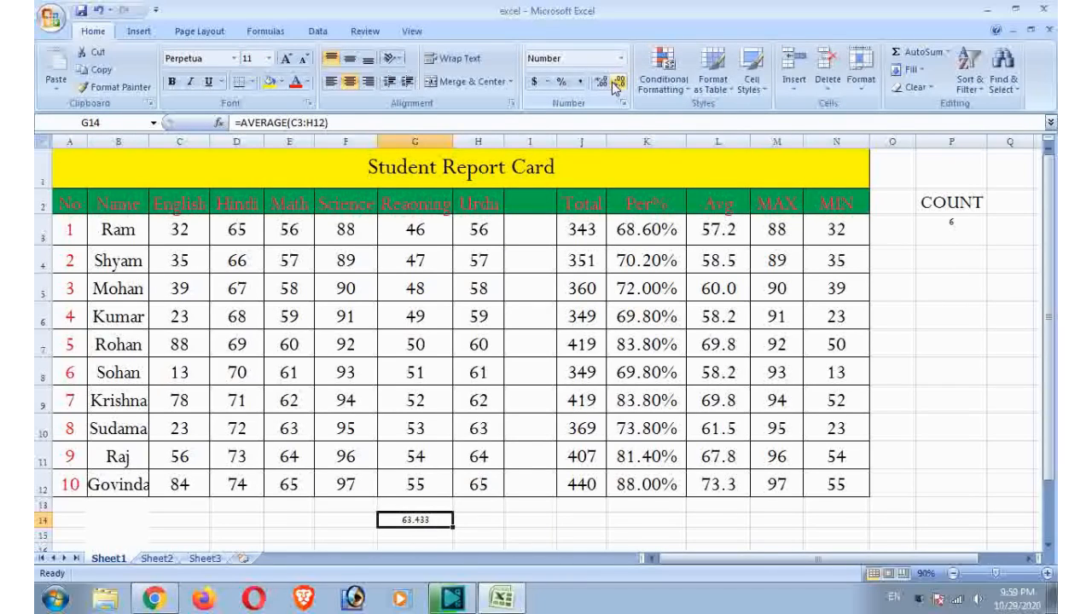
left_click(618, 82)
left_click(618, 82)
scroll(648, 77, "down", 1)
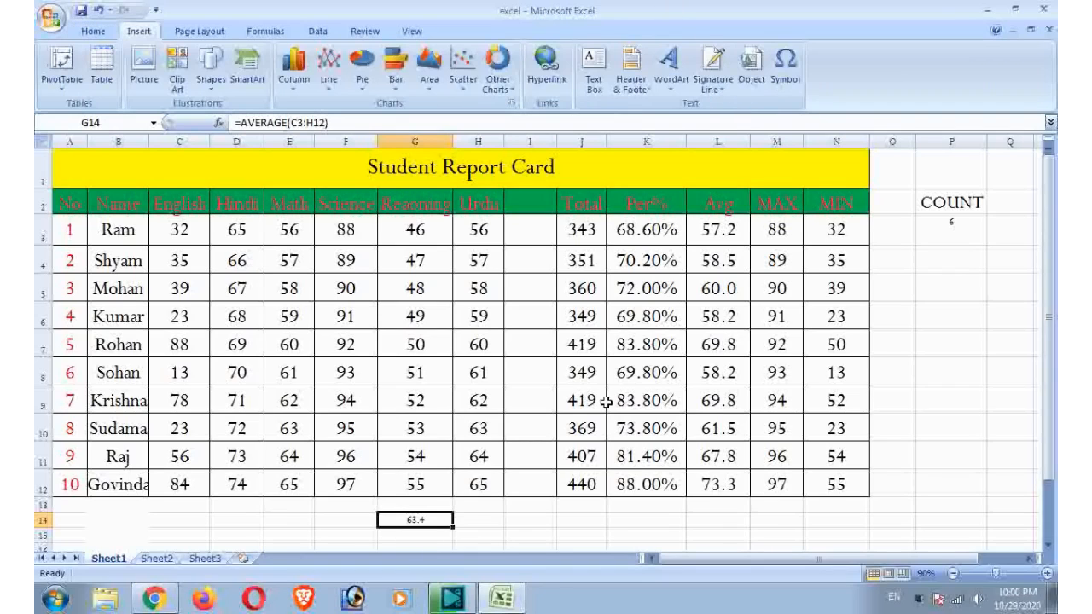
scroll(610, 384, "down", 1)
Step: Enter the formula =COUNT(C3:H12) manually in cell I14 to count all students' subject marks
left_click(544, 421)
scroll(550, 401, "up", 1)
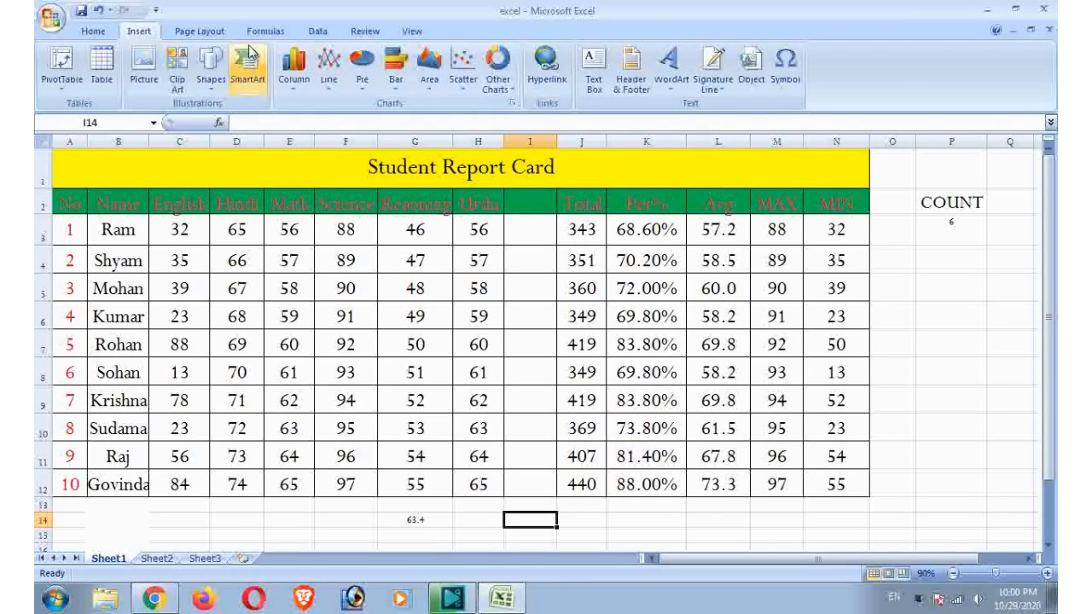
left_click(93, 31)
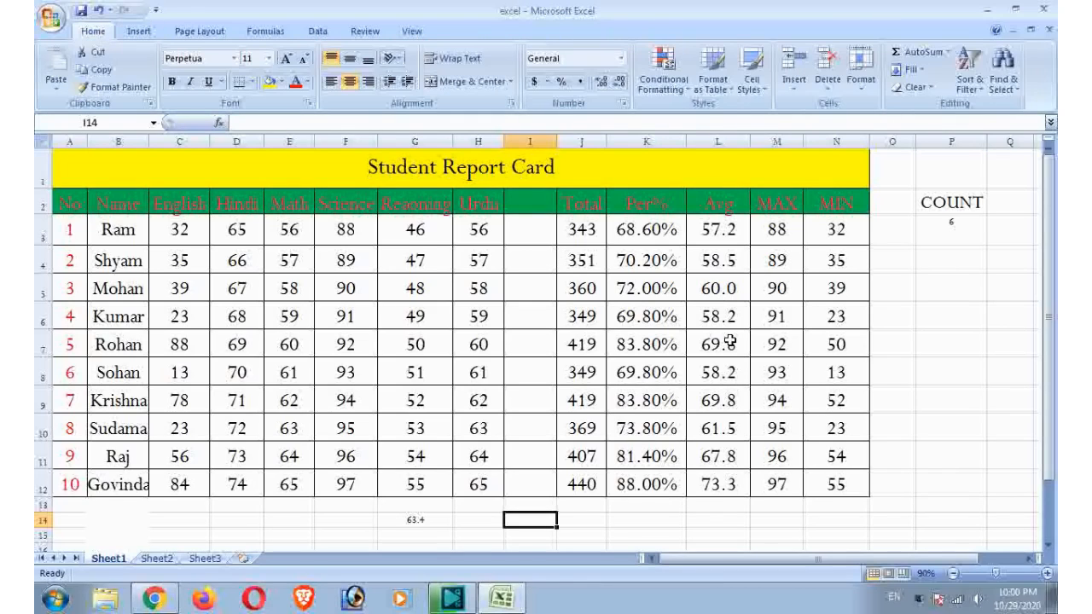
type("C")
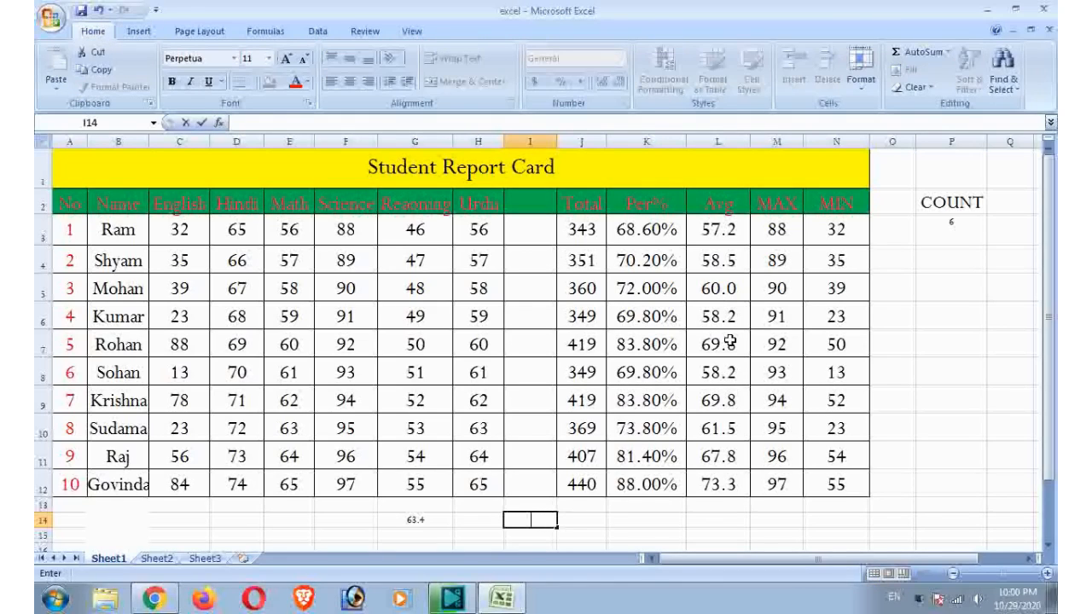
type("=COUNT")
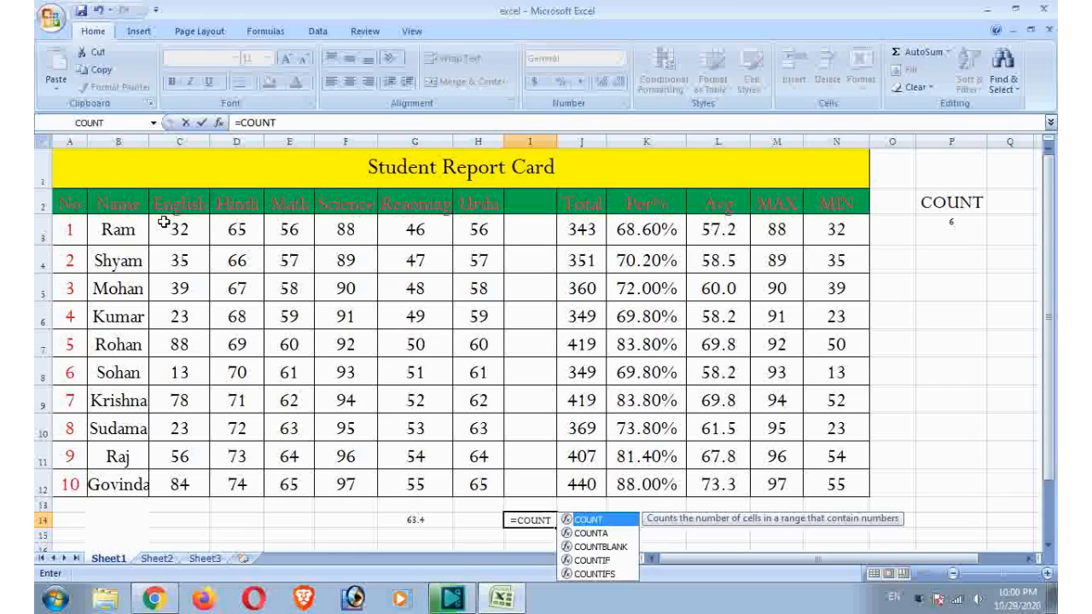
type("(")
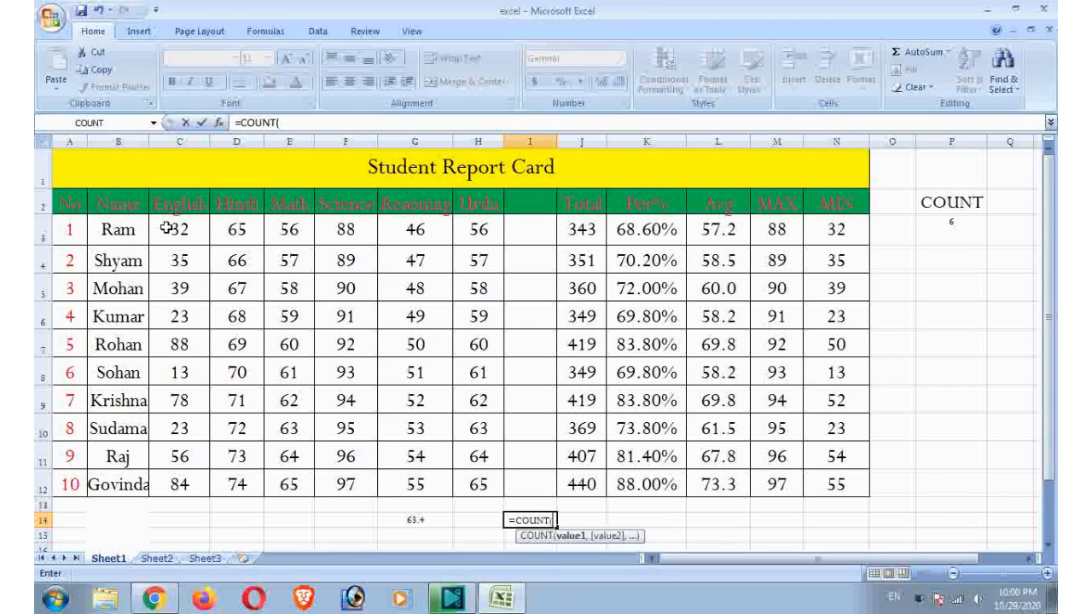
left_click(184, 235)
left_click_drag(186, 236, 484, 484)
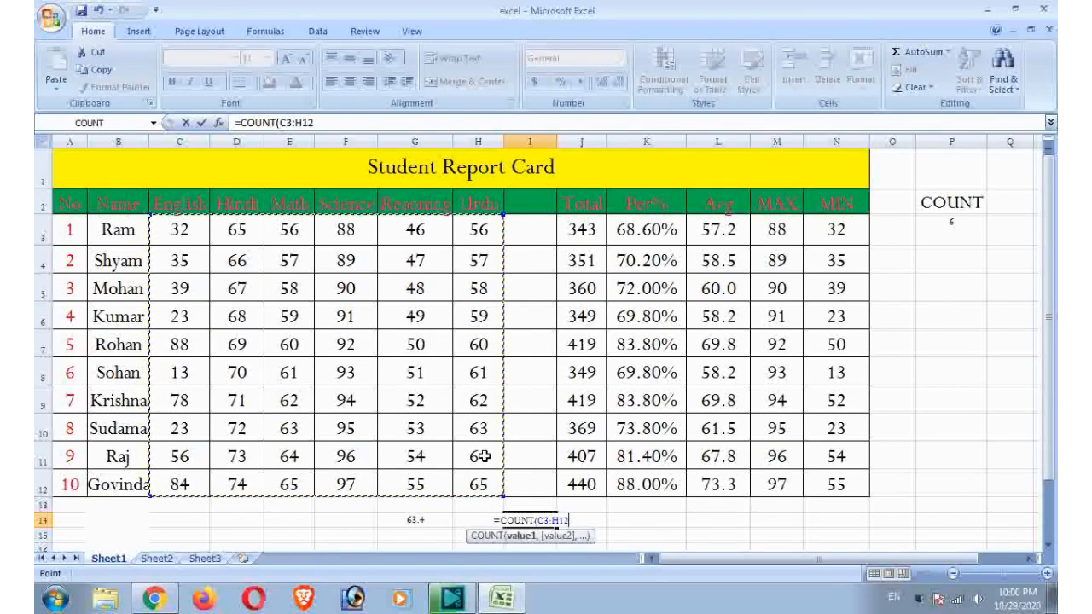
key("Return")
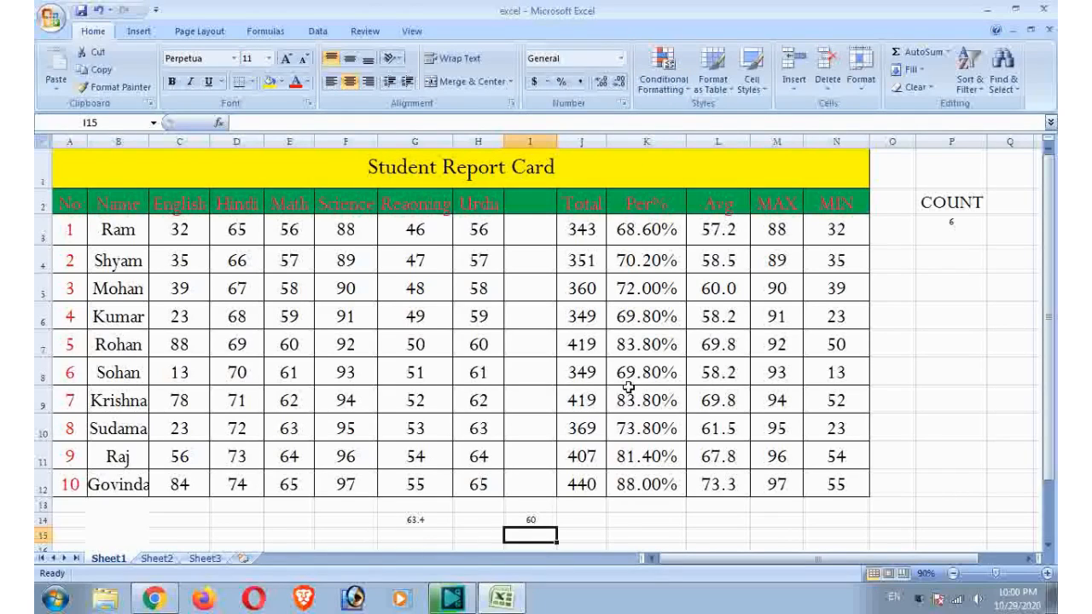
Step: Browse the most recently used functions offered by Insert Function for cell I15, and close the dialog without inserting one
left_click(948, 52)
left_click(950, 161)
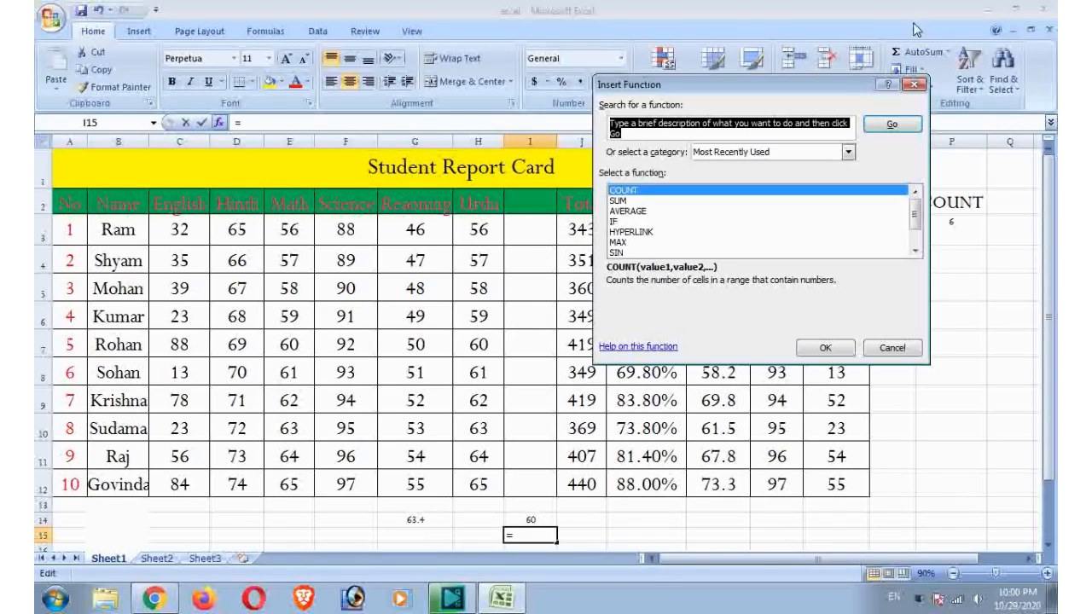
left_click_drag(915, 213, 919, 243)
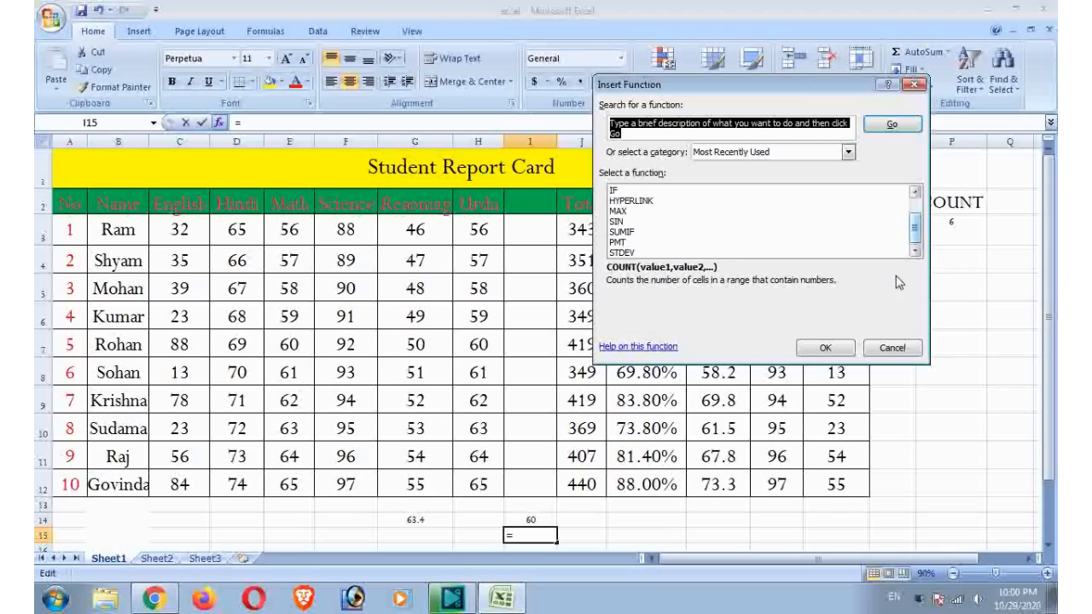
left_click(891, 349)
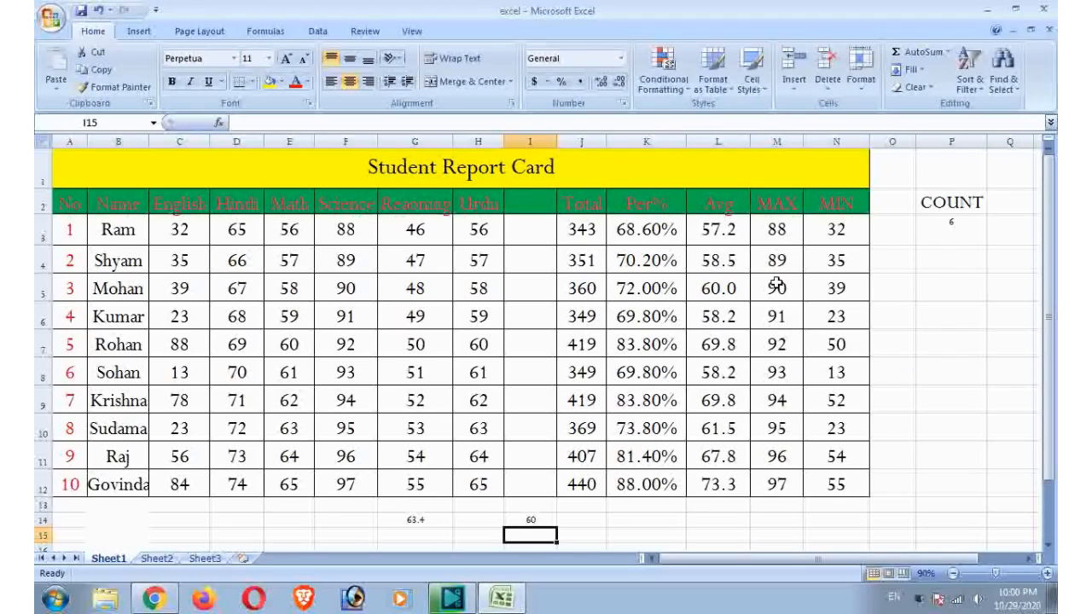